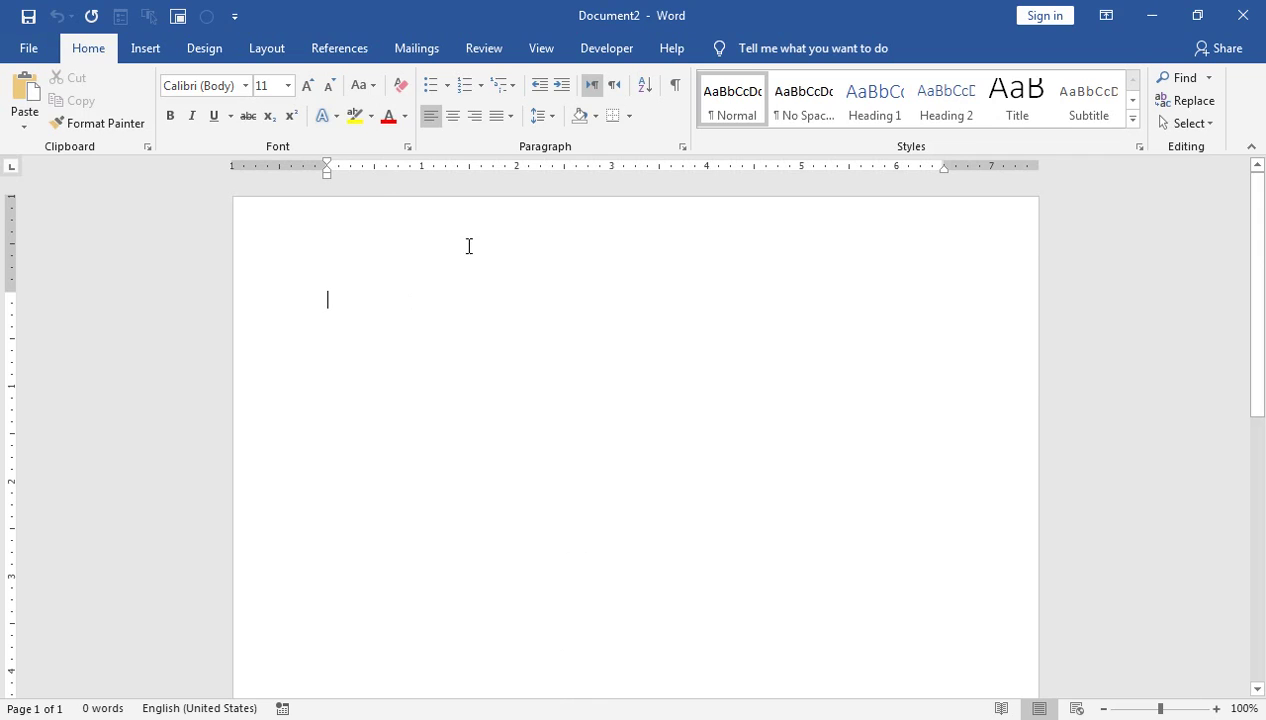
Close the blank Document2 with Ctrl+W, leaving Word open and empty.
{"action": "key", "text": "ctrl+w"}
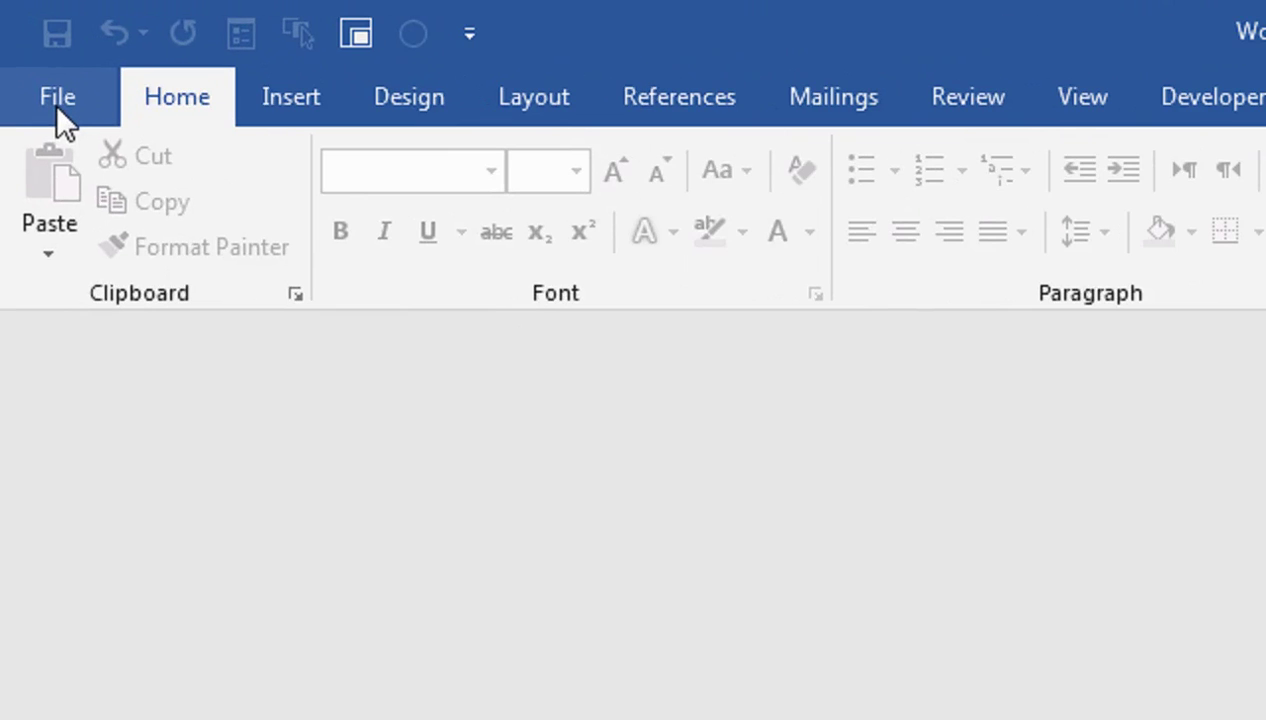
{"action": "left_click", "coordinate": [29, 50]}
{"action": "left_click", "coordinate": [126, 280]}
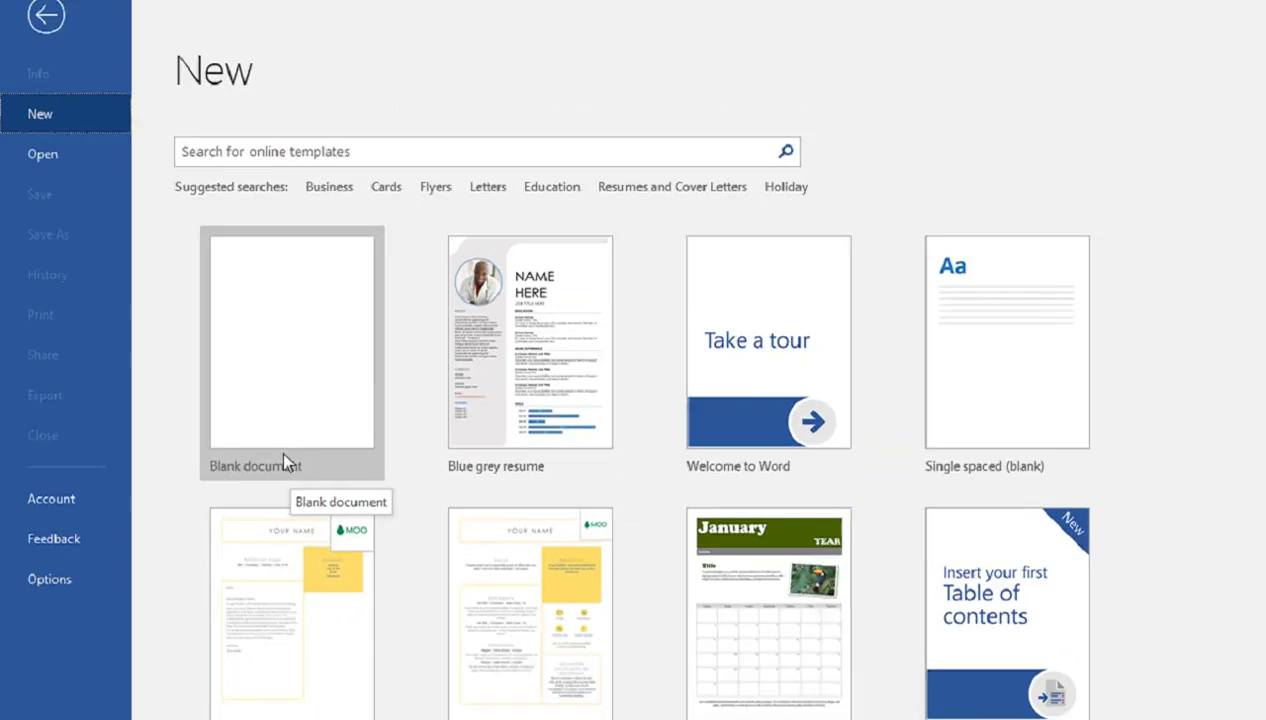
{"action": "left_click", "coordinate": [532, 528]}
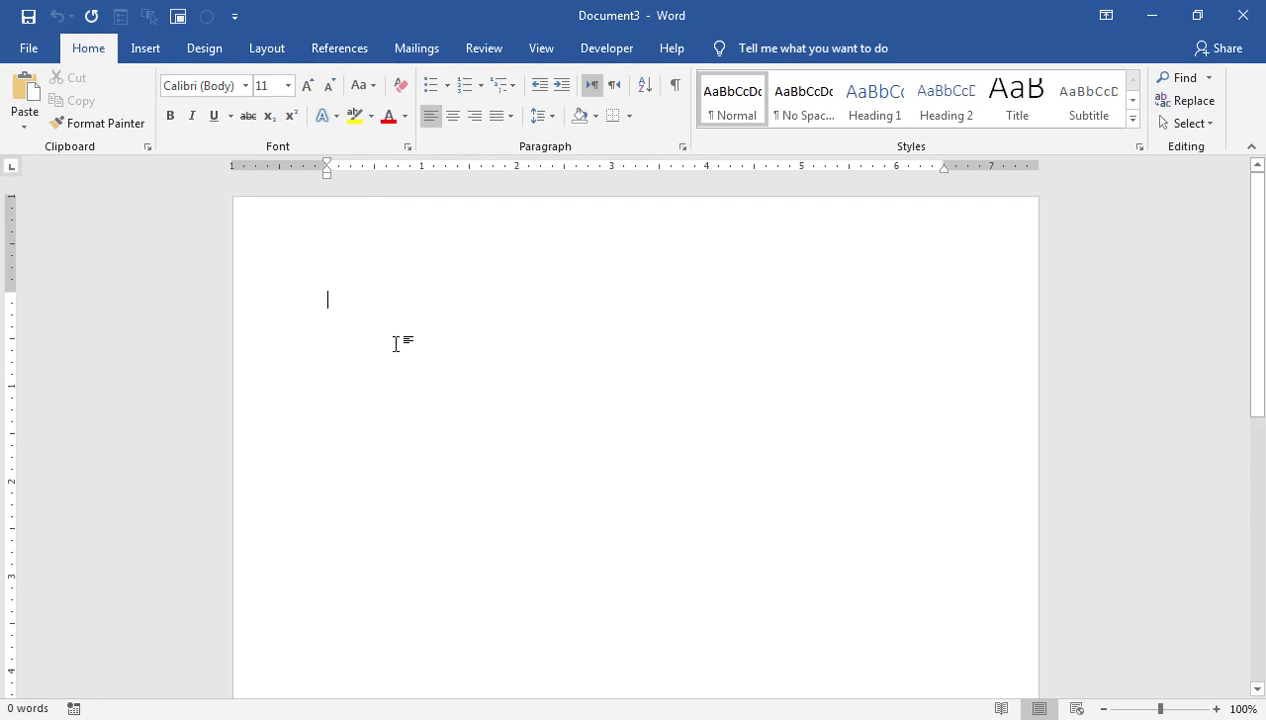
{"action": "key", "text": "ctrl+w"}
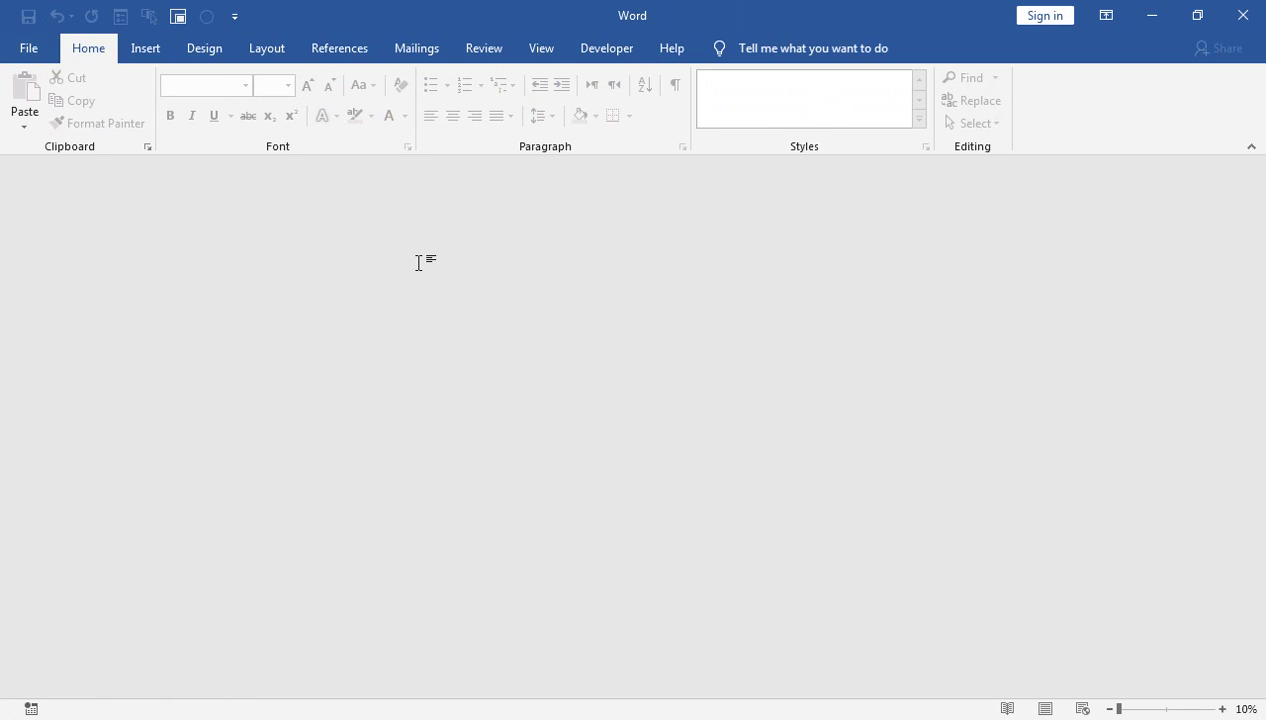
Create a new document whose first line reads 'CTRL + N = New File'.
{"action": "key", "text": "ctrl+n"}
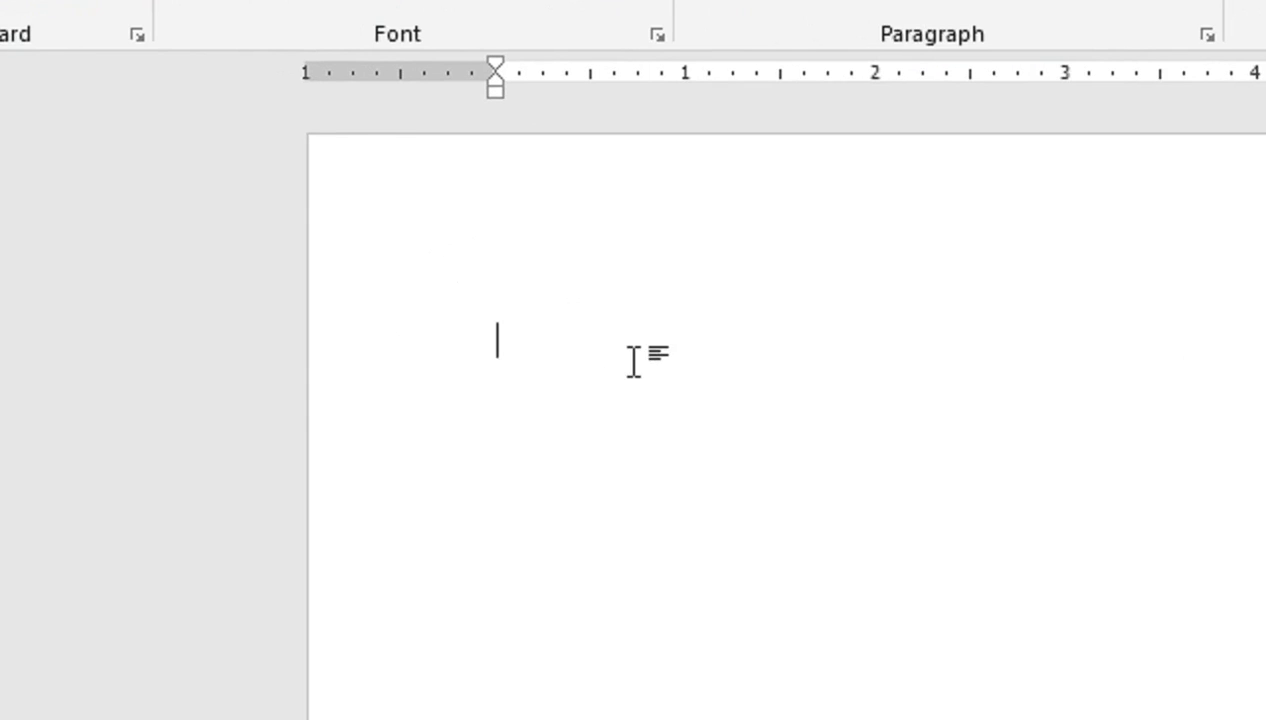
{"action": "type", "text": "CTRL + N"}
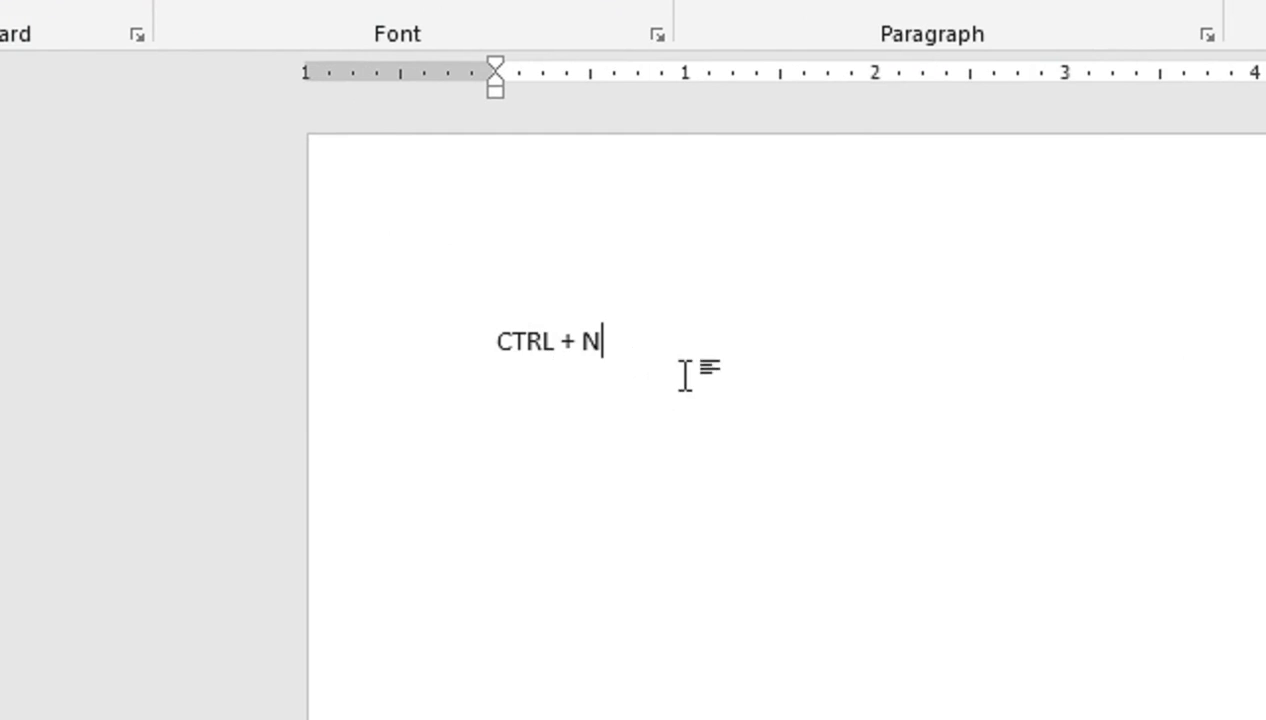
{"action": "type", "text": " ="}
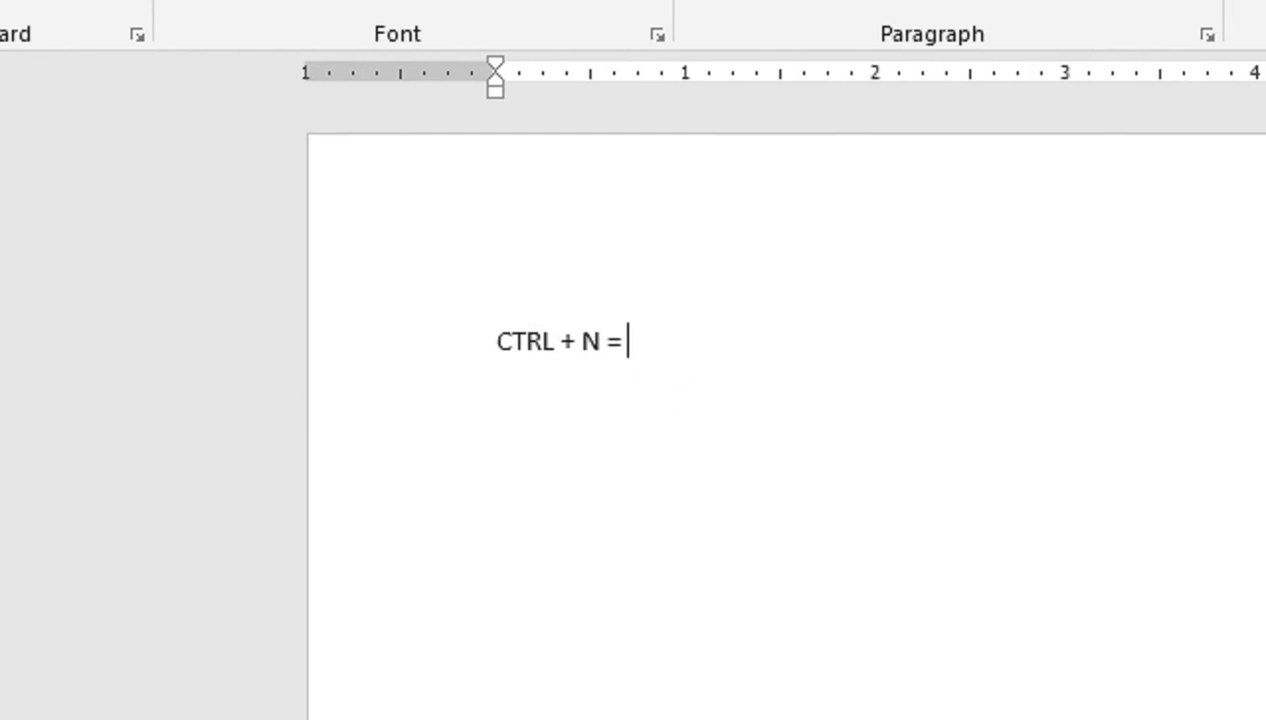
{"action": "type", "text": " nEW"}
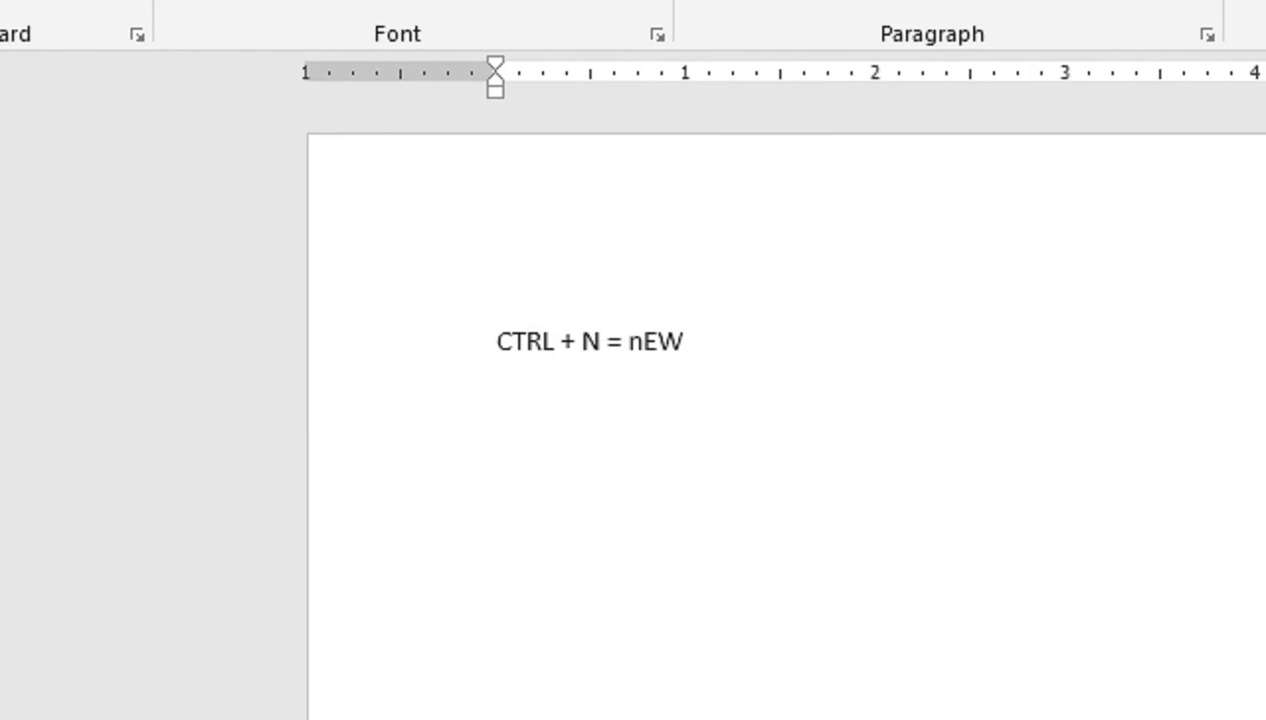
{"action": "type", "text": " File"}
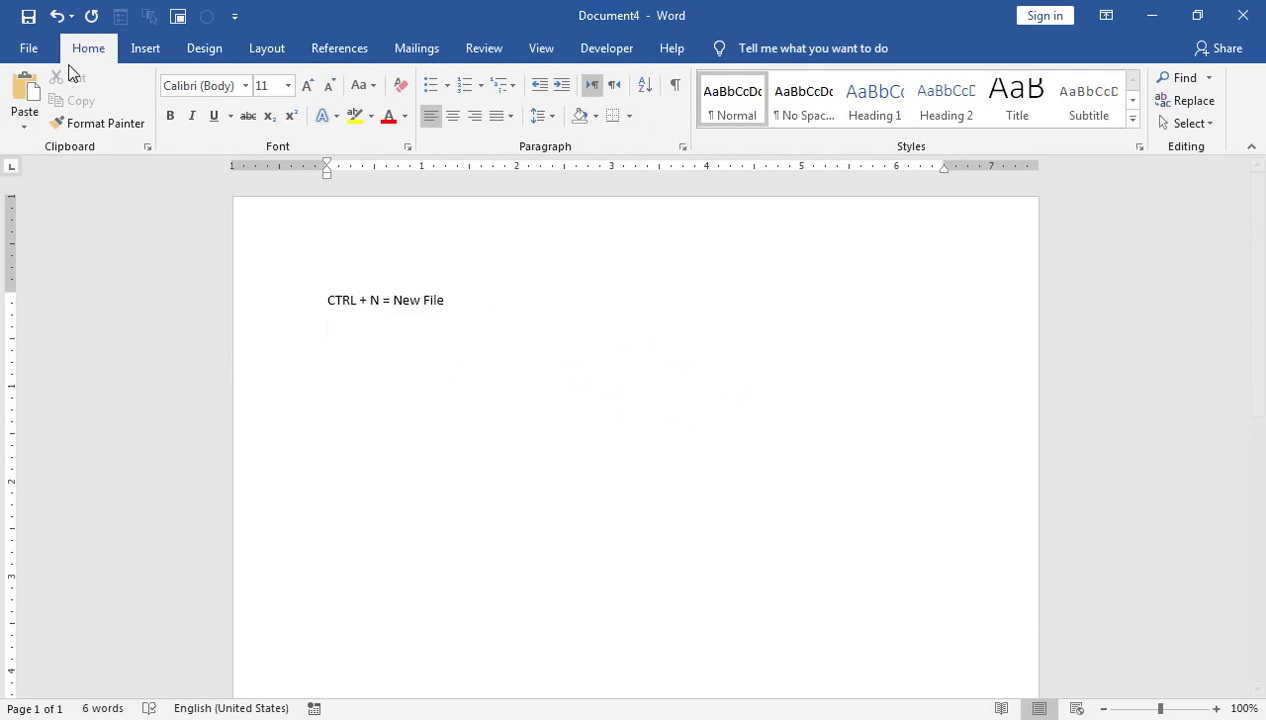
{"action": "left_click", "coordinate": [43, 53]}
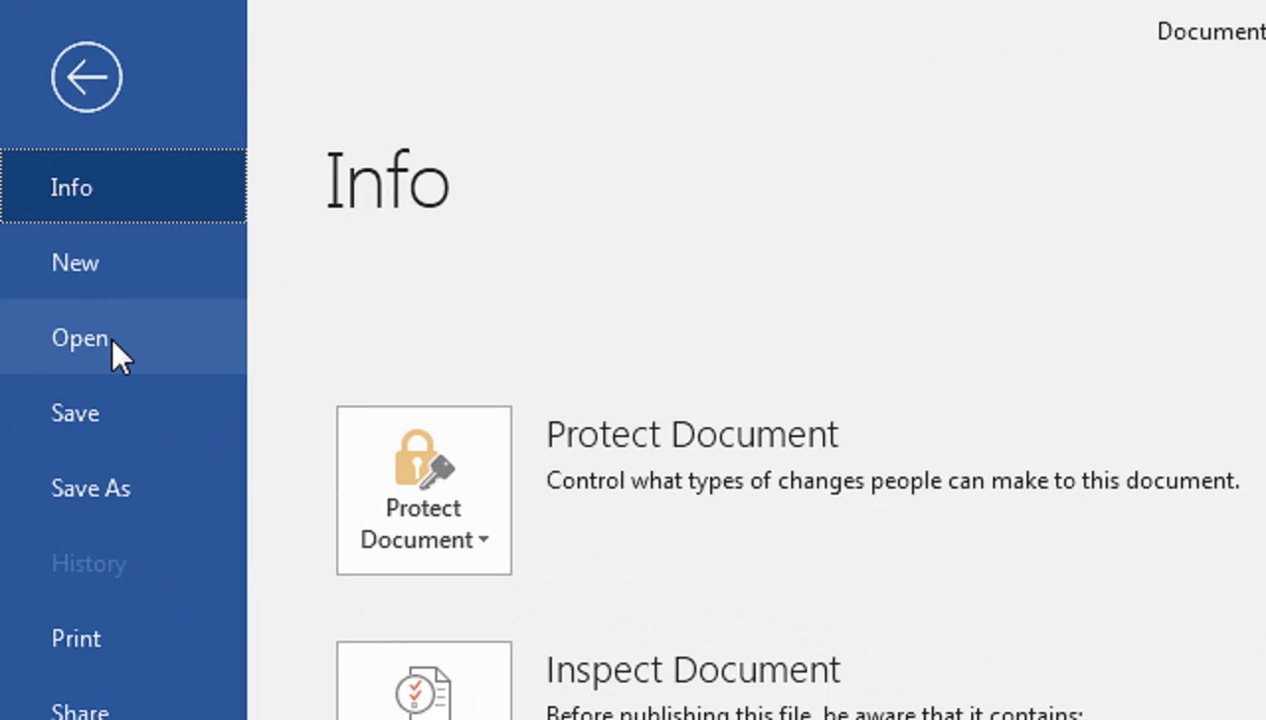
{"action": "left_click", "coordinate": [112, 340]}
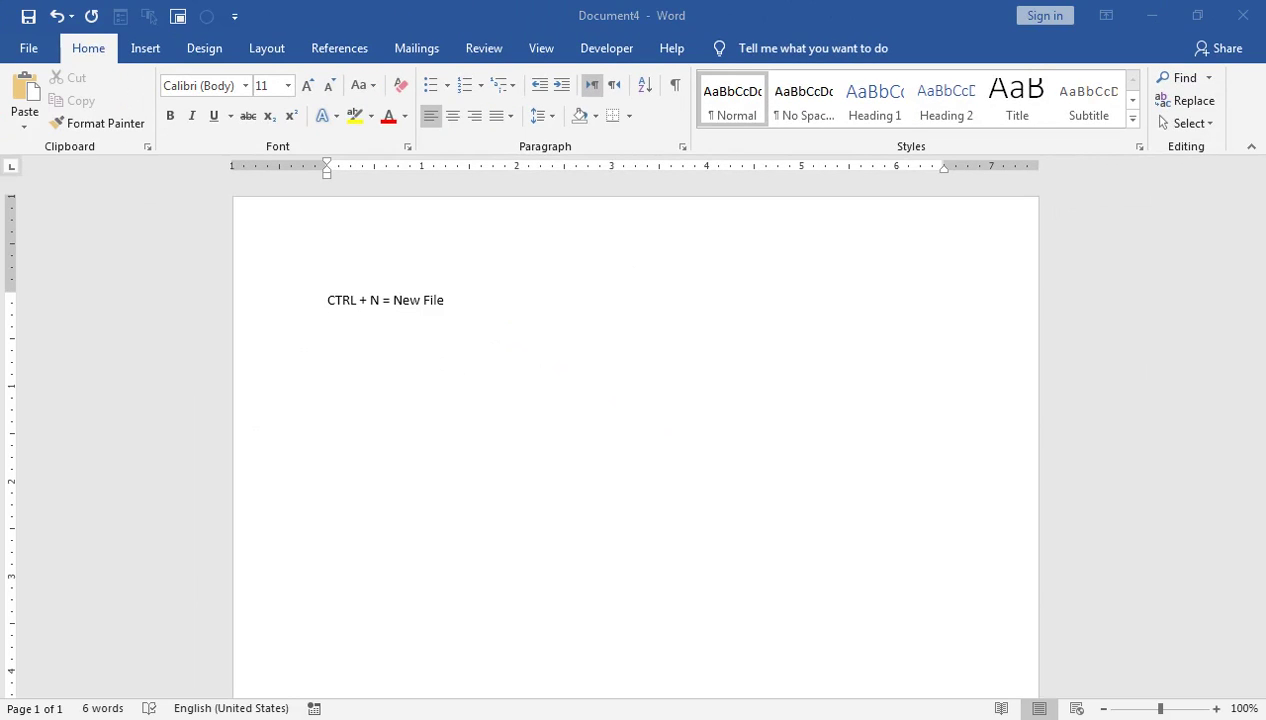
{"action": "left_click", "coordinate": [415, 672]}
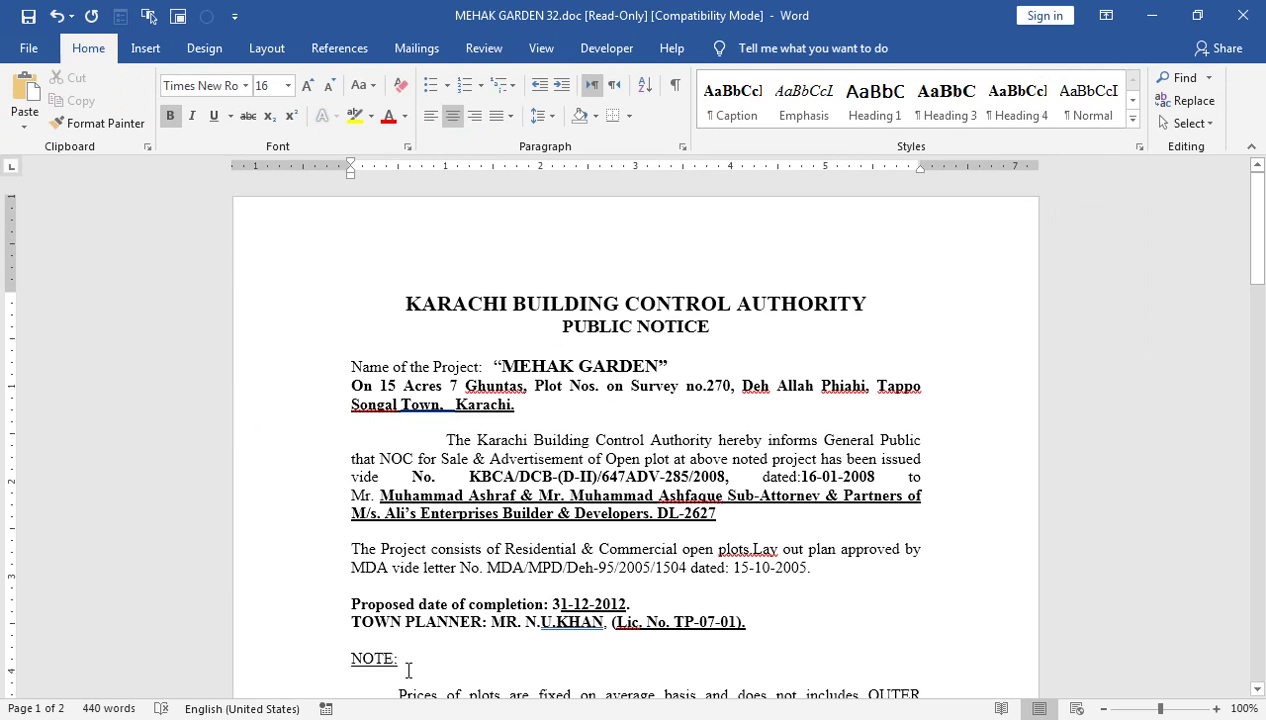
{"action": "left_click", "coordinate": [328, 655]}
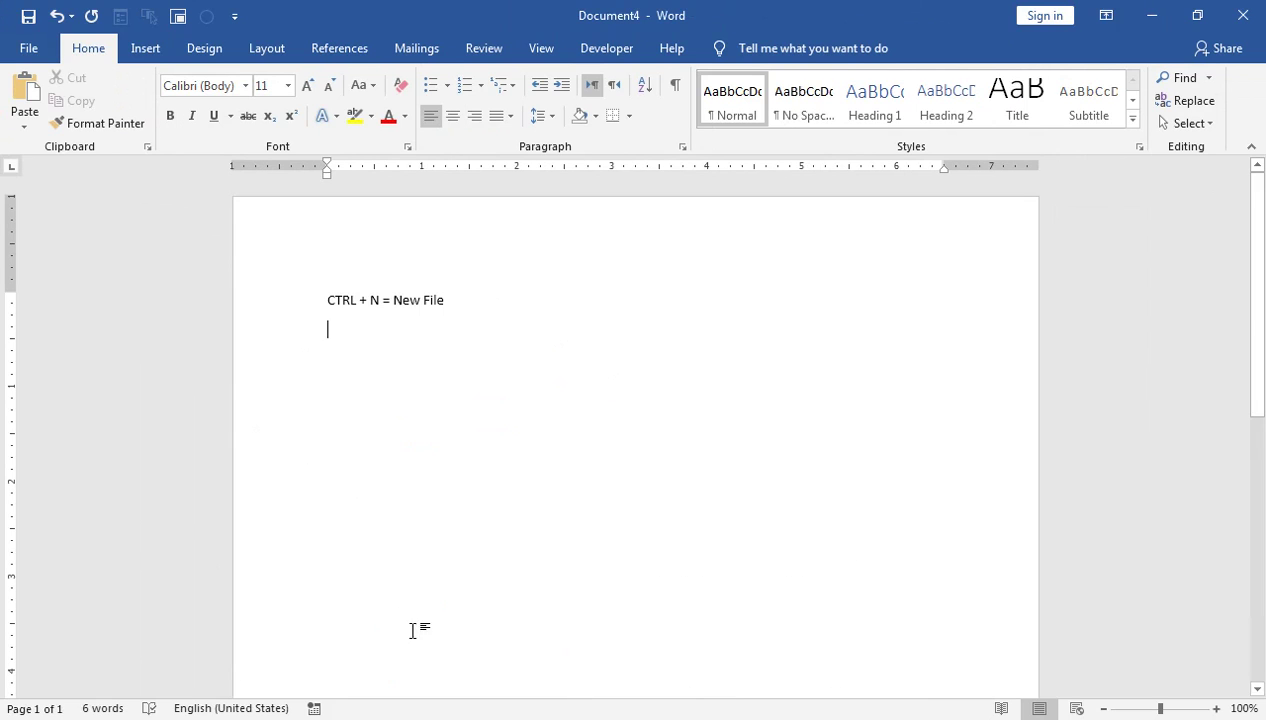
{"action": "left_click", "coordinate": [415, 668]}
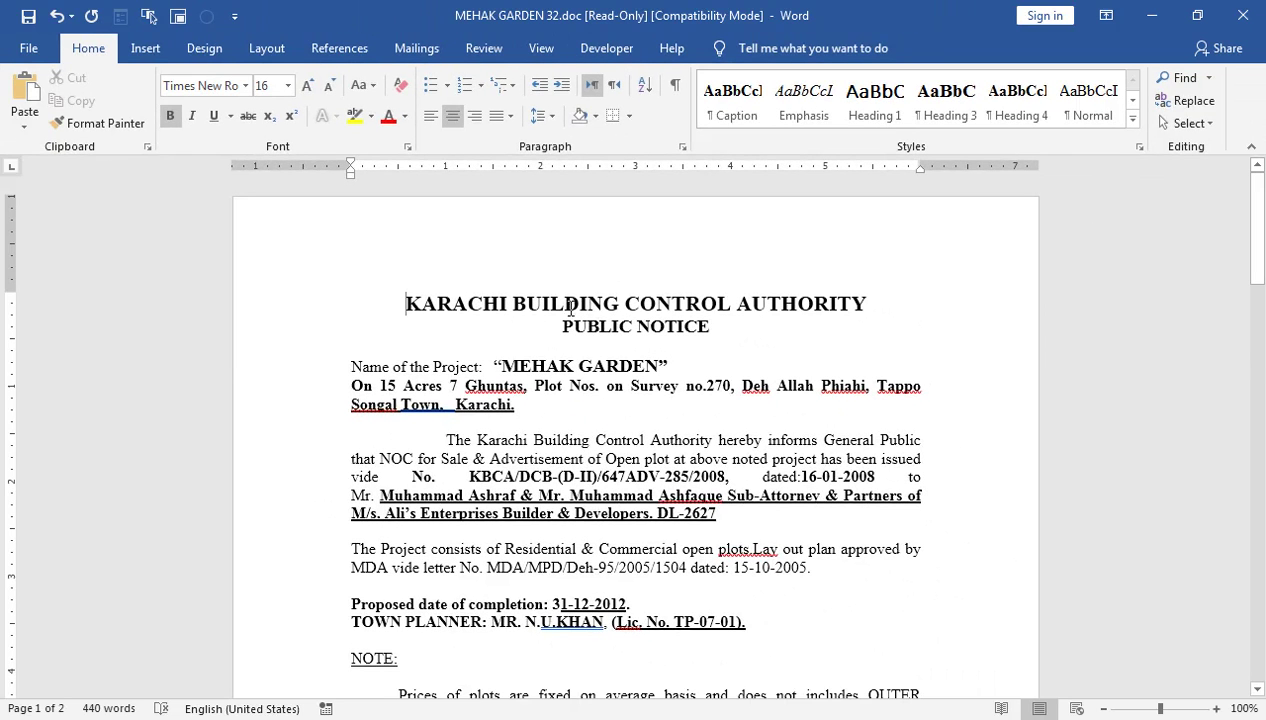
{"action": "left_click", "coordinate": [1240, 20]}
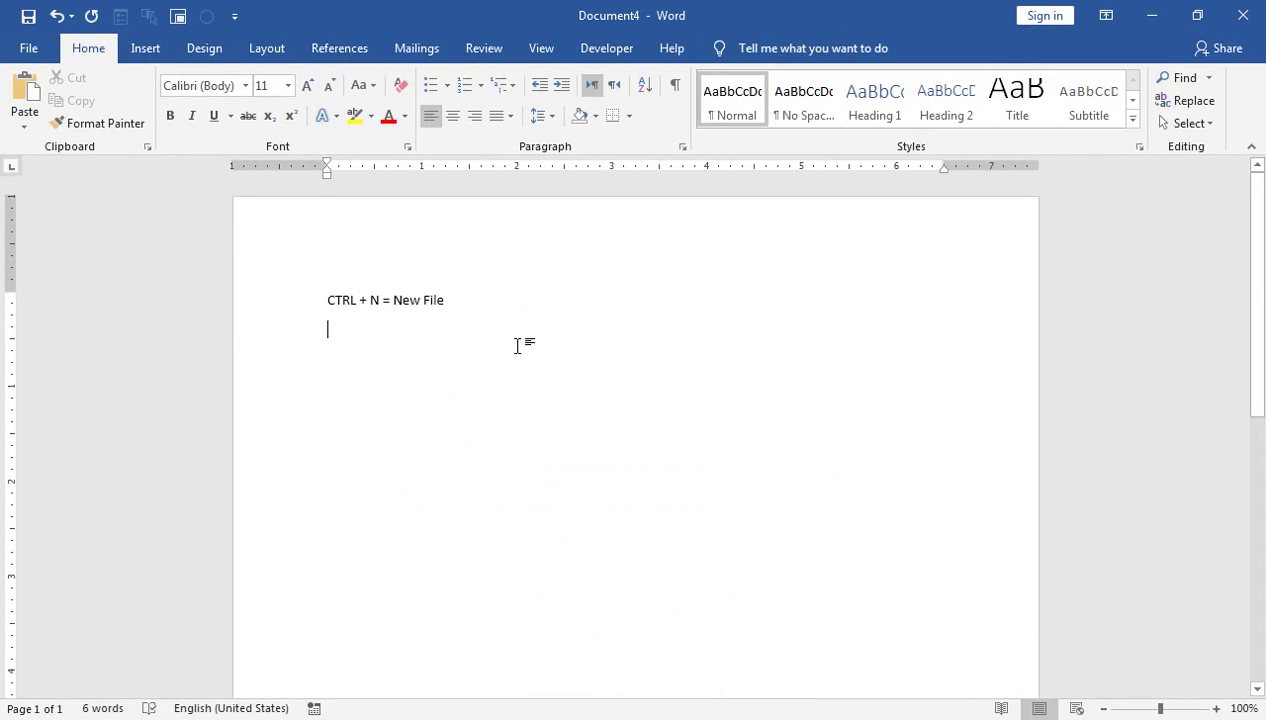
{"action": "left_click", "coordinate": [14, 52]}
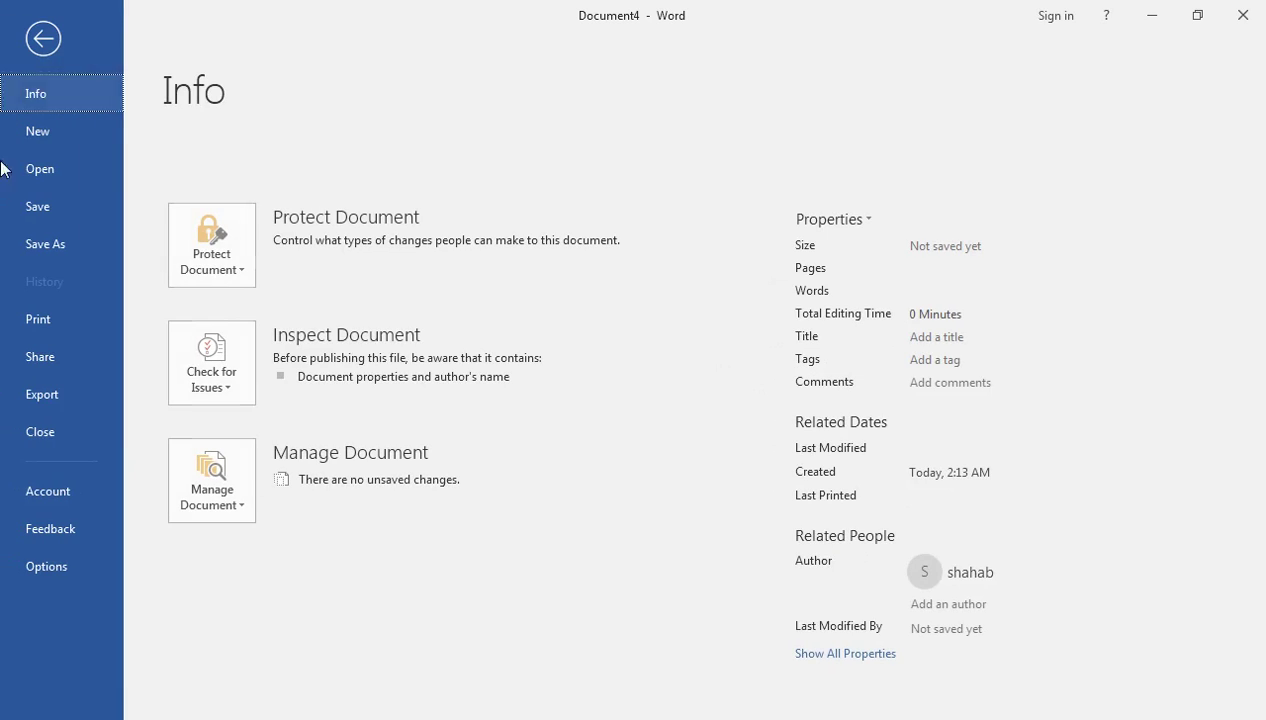
{"action": "left_click", "coordinate": [24, 172]}
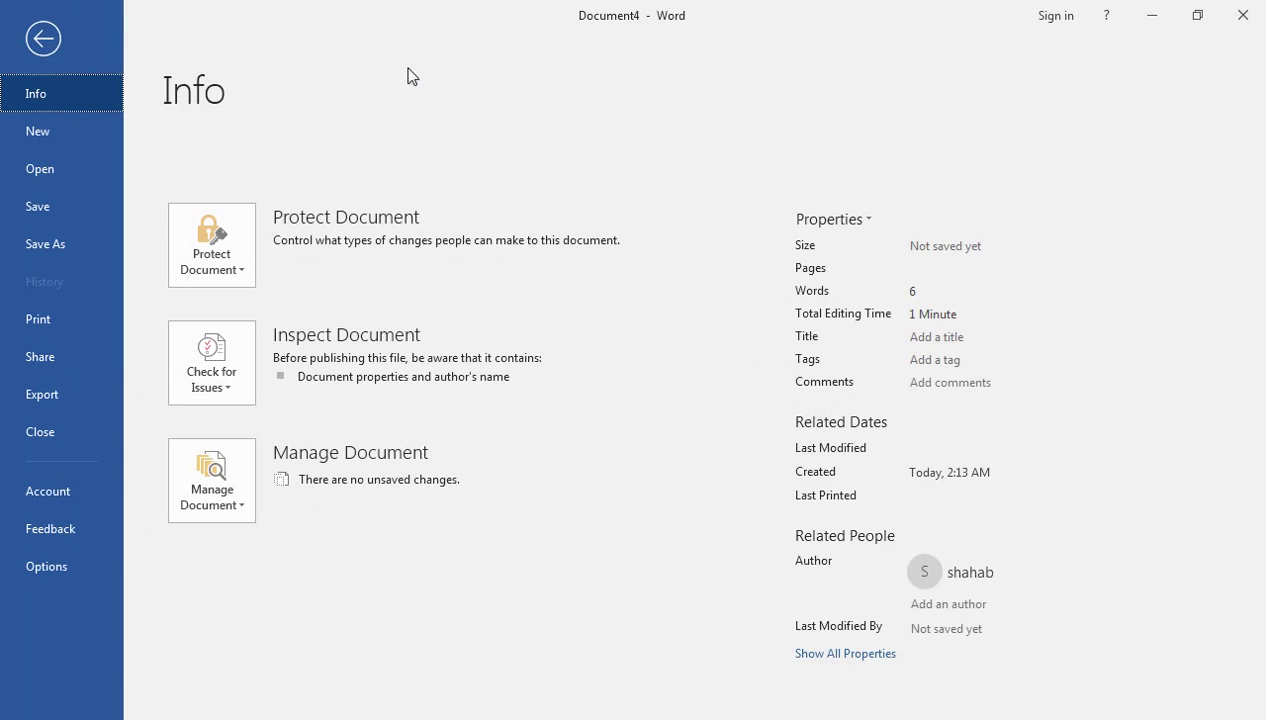
{"action": "left_click", "coordinate": [50, 32]}
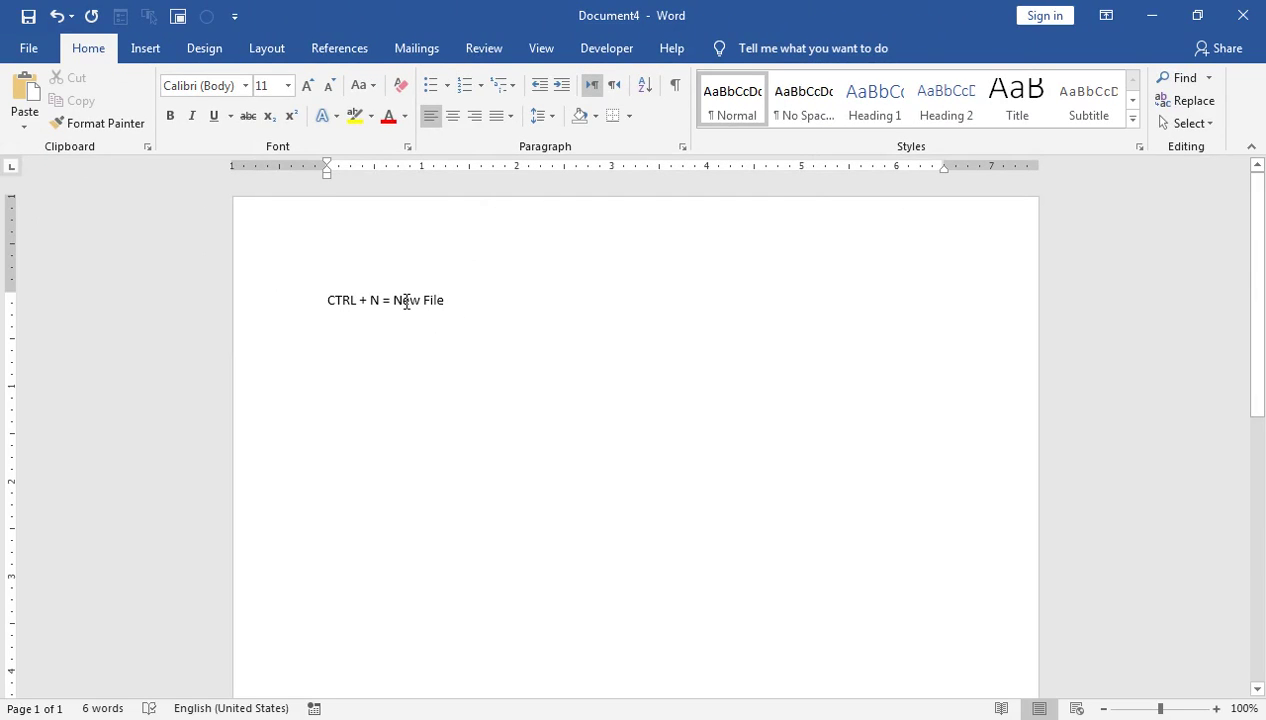
{"action": "key", "text": "ctrl+a"}
Replace the note with sample paragraphs generated by =rand().
{"action": "key", "text": "BackSpace"}
{"action": "type", "text": "="}
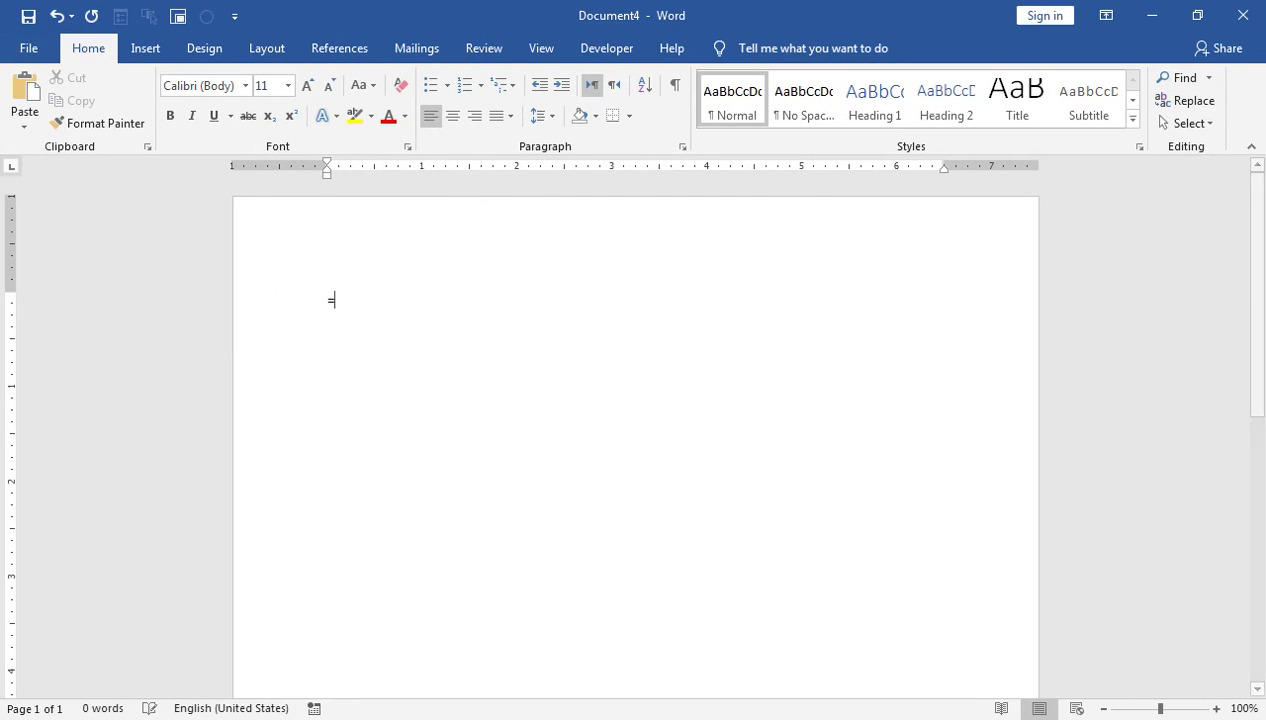
{"action": "type", "text": "rand()"}
{"action": "key", "text": "Return"}
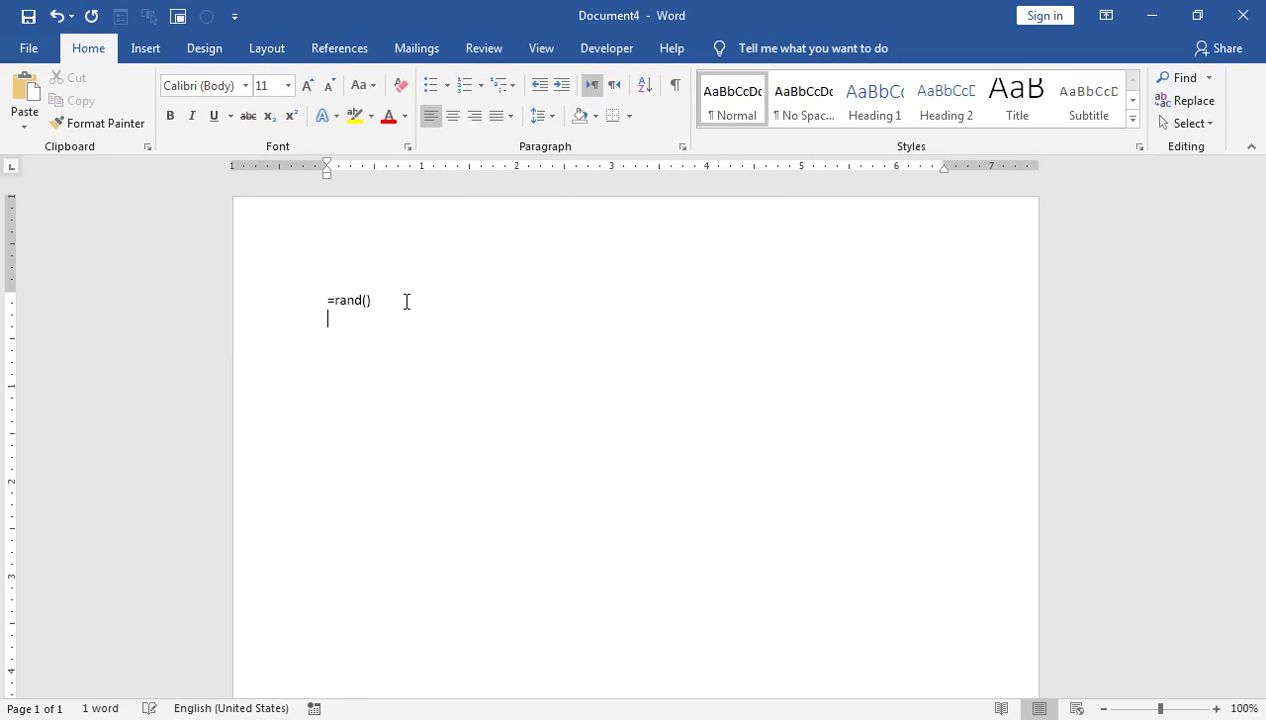
{"action": "key", "text": "BackSpace"}
{"action": "key", "text": "Return"}
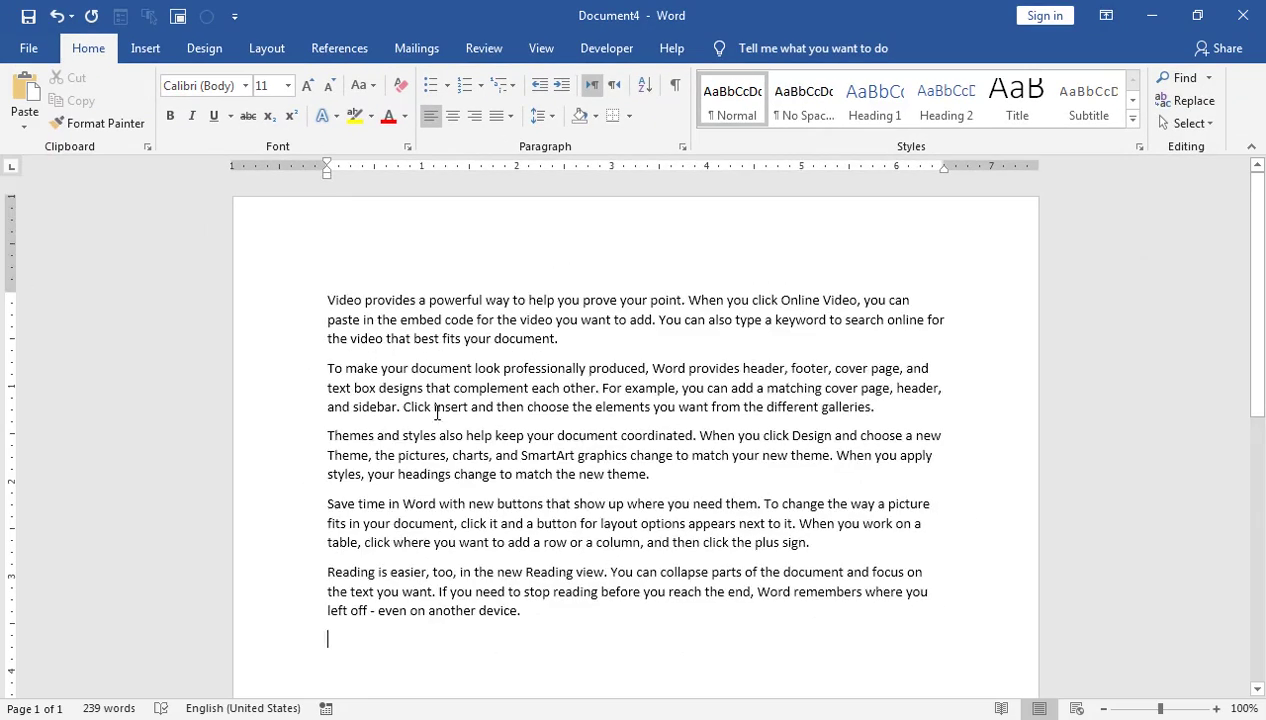
{"action": "scroll", "coordinate": [440, 470], "scroll_direction": "down", "scroll_amount": 4}
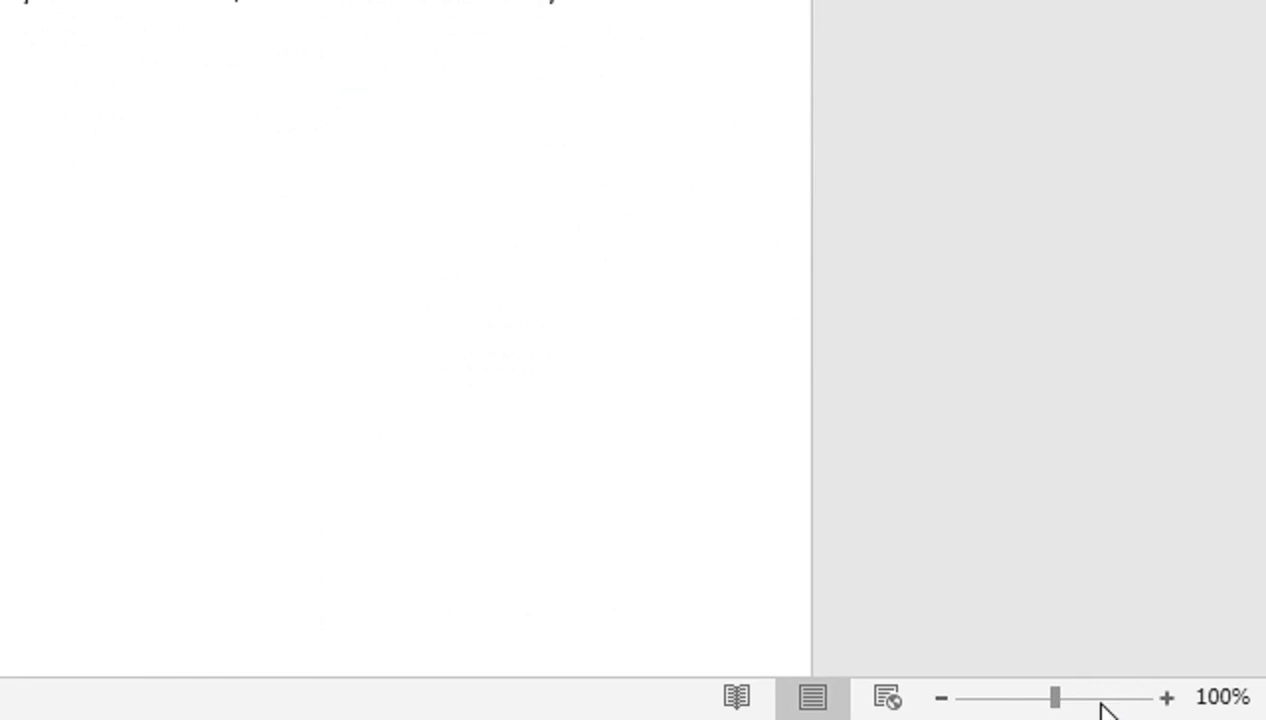
Type 'save and save as' with 'CTRL + S = SAVE AND SAVE AS' on the next line.
{"action": "left_click", "coordinate": [1182, 708]}
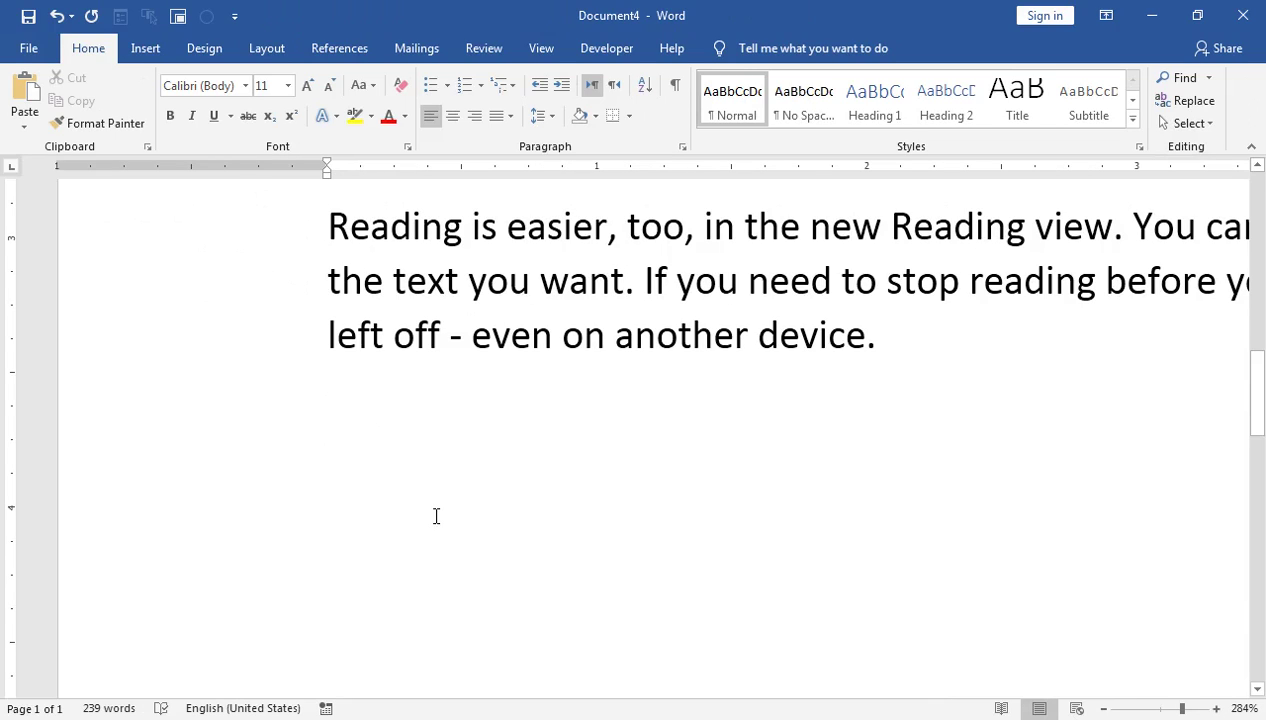
{"action": "type", "text": "save and save as"}
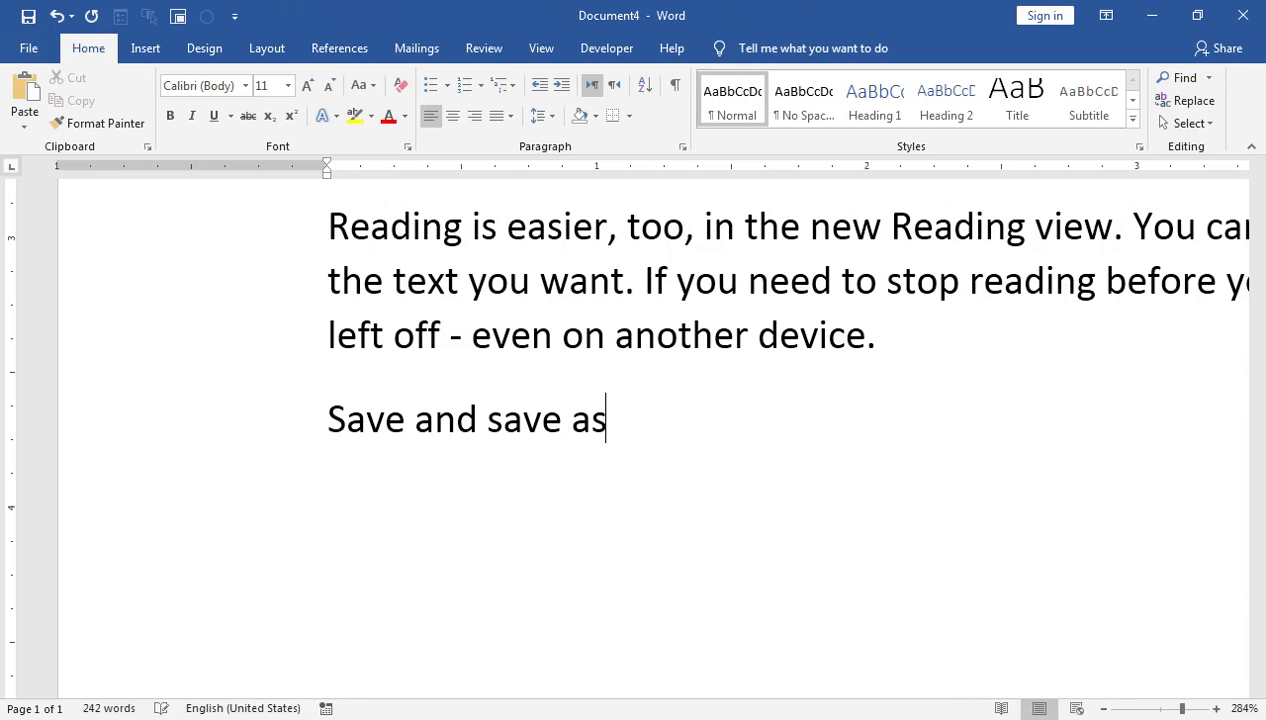
{"action": "key", "text": "Return"}
{"action": "type", "text": "CTRL + S"}
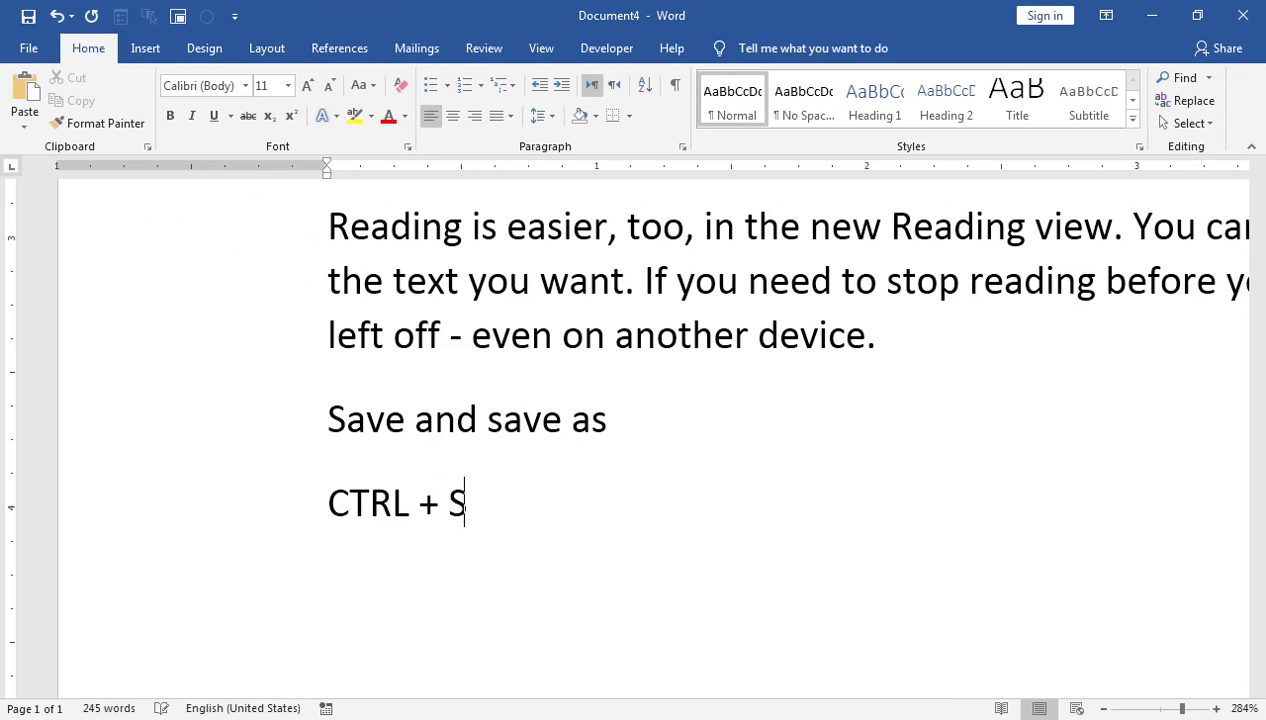
{"action": "type", "text": " ="}
{"action": "type", "text": " SAVE AND SAVE AS"}
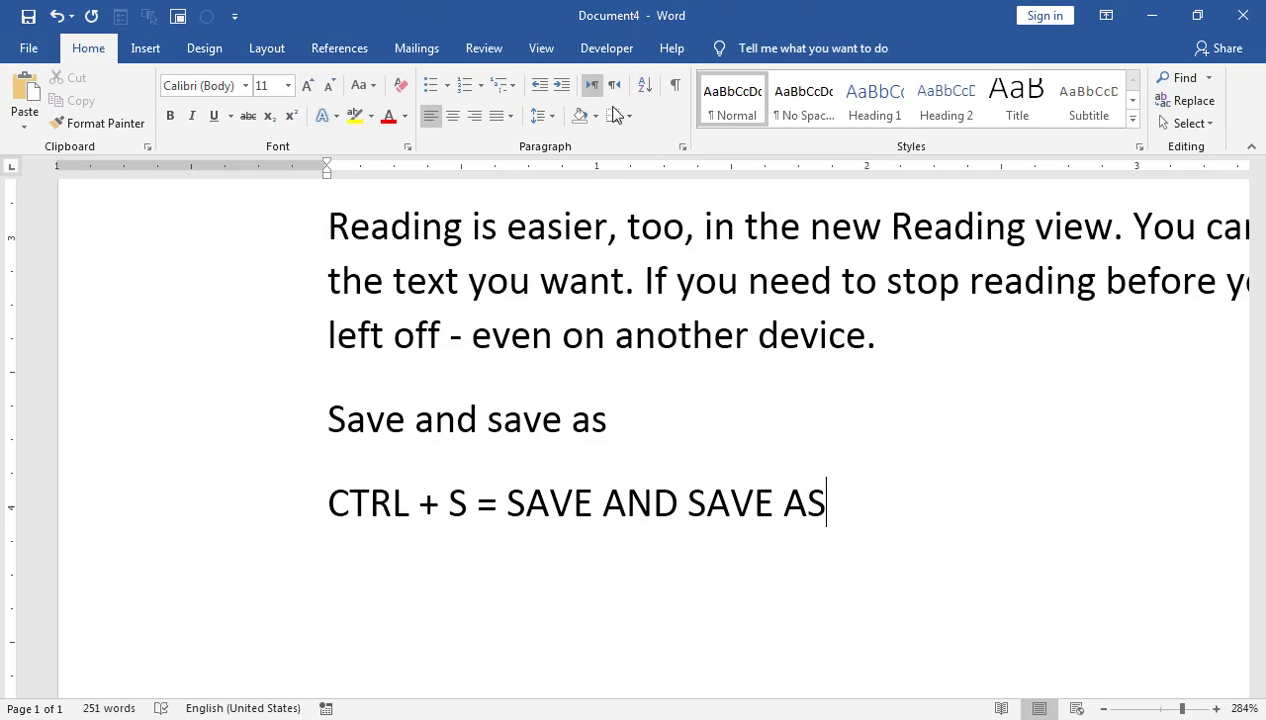
Save the document in Documents under the name 'FILE MENU'.
{"action": "key", "text": "ctrl+s"}
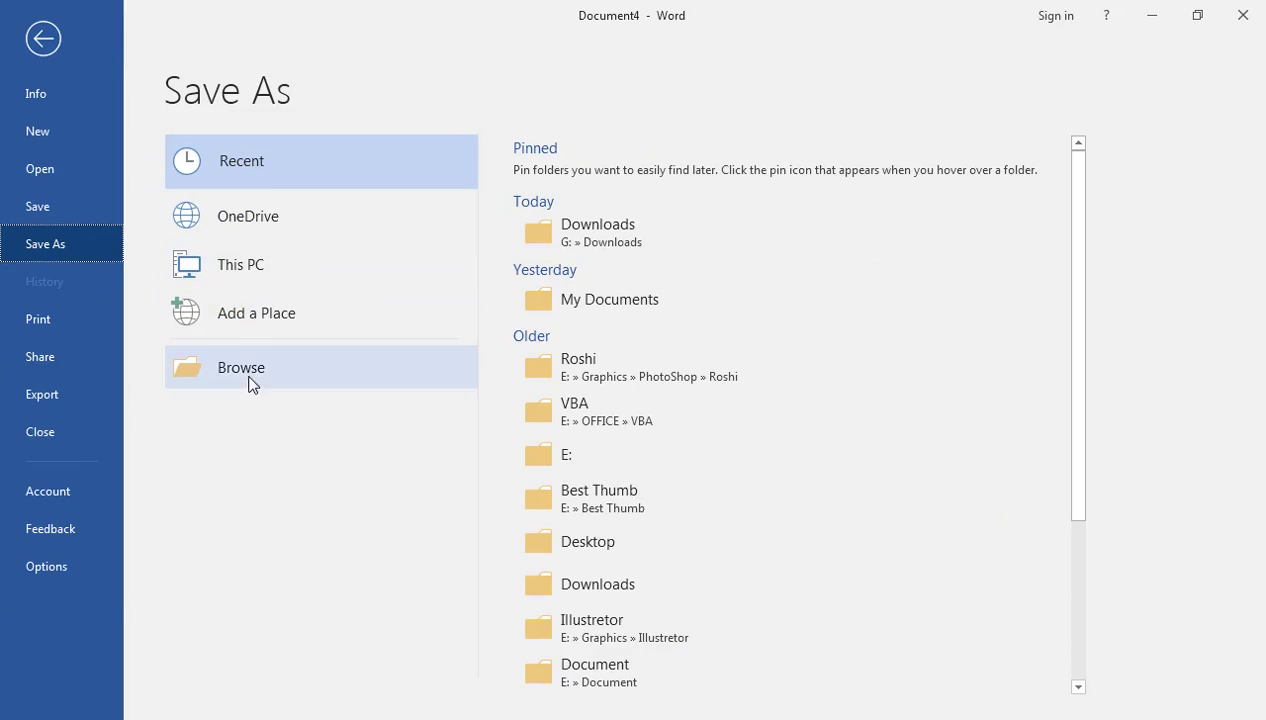
{"action": "left_click", "coordinate": [251, 380]}
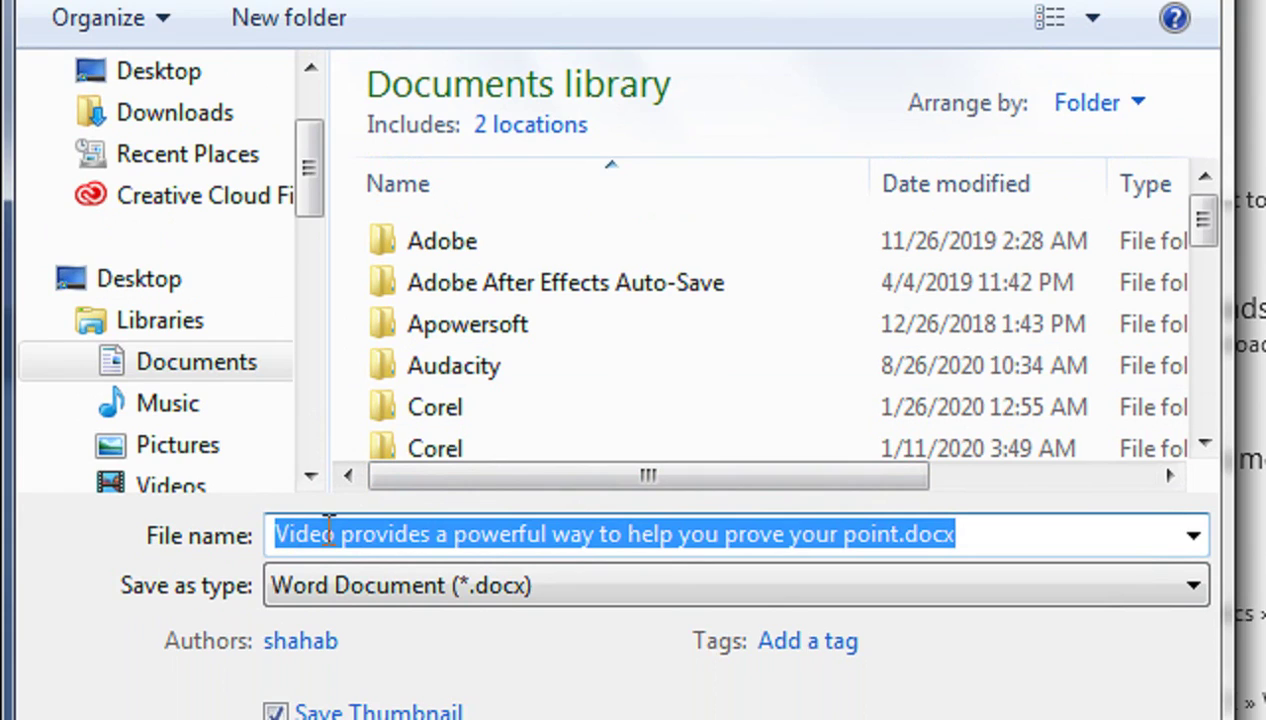
{"action": "type", "text": "FILE MENU"}
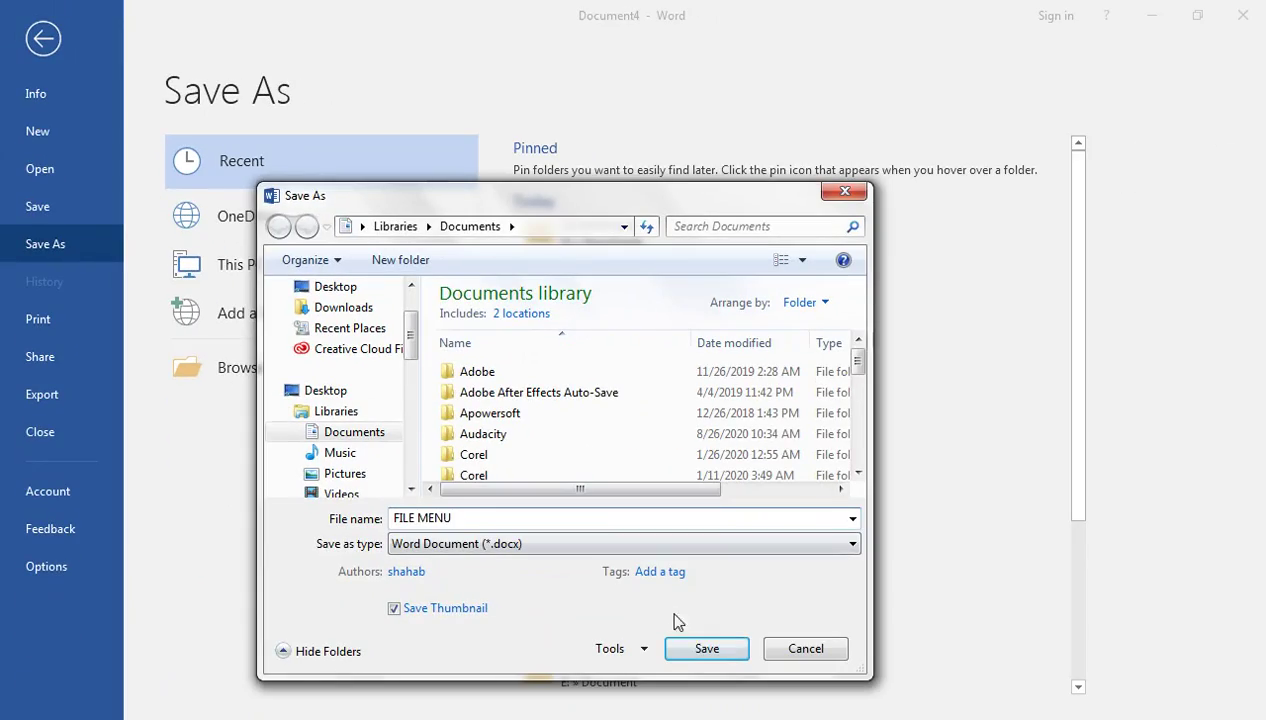
{"action": "left_click", "coordinate": [700, 648]}
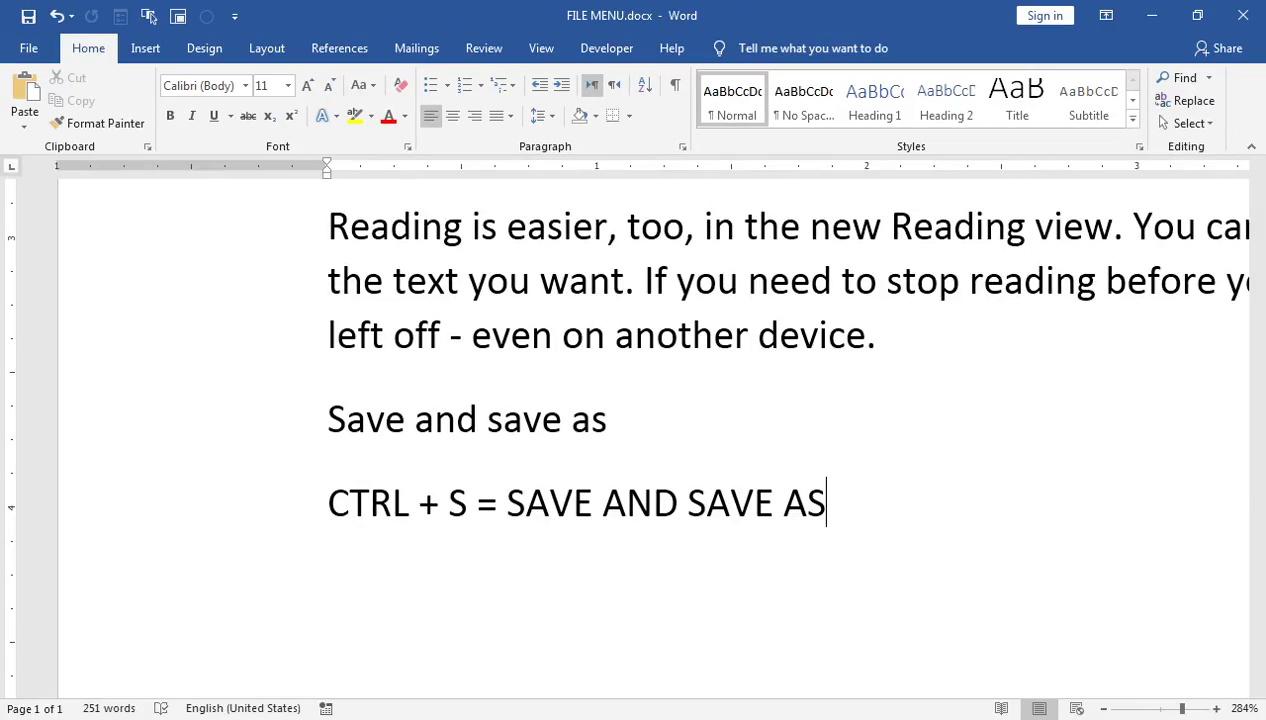
{"action": "scroll", "coordinate": [544, 510], "scroll_direction": "down", "scroll_amount": 10, "text": "ctrl"}
{"action": "scroll", "coordinate": [544, 510], "scroll_direction": "down", "scroll_amount": 2, "text": "ctrl"}
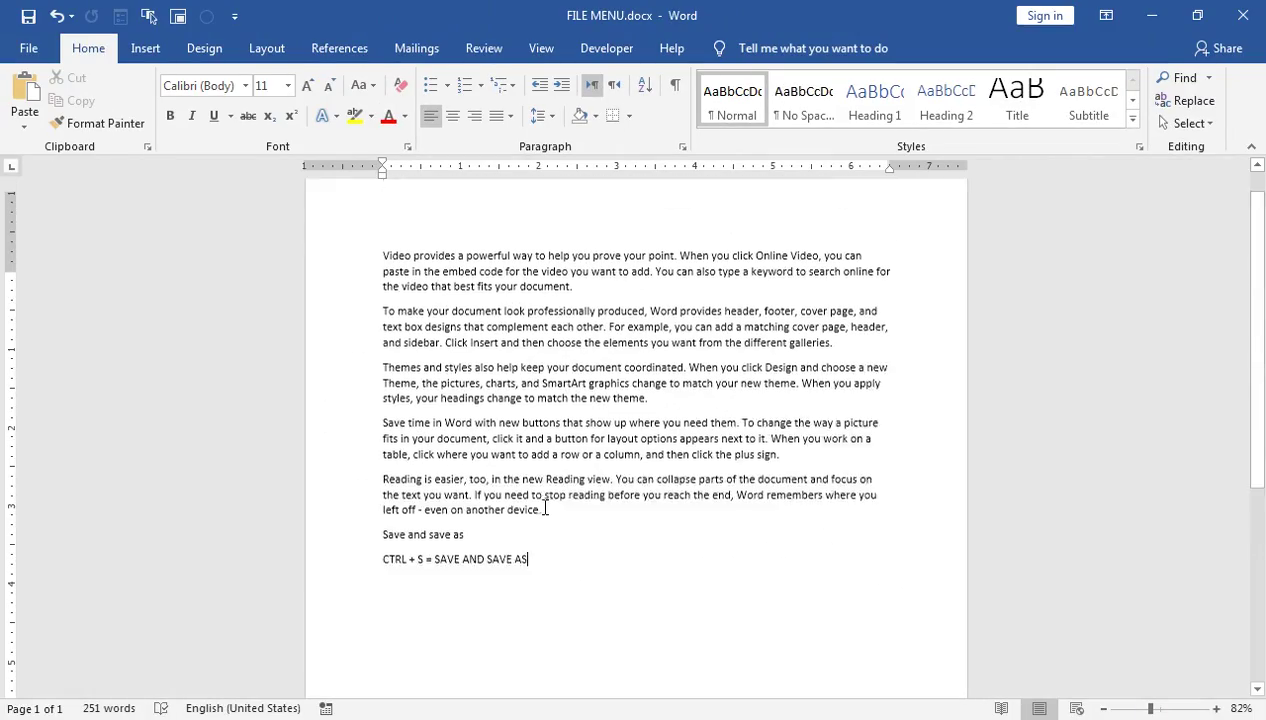
Close FILE MENU.docx and show the recent documents list for opening.
{"action": "scroll", "coordinate": [544, 510], "scroll_direction": "up", "scroll_amount": 1}
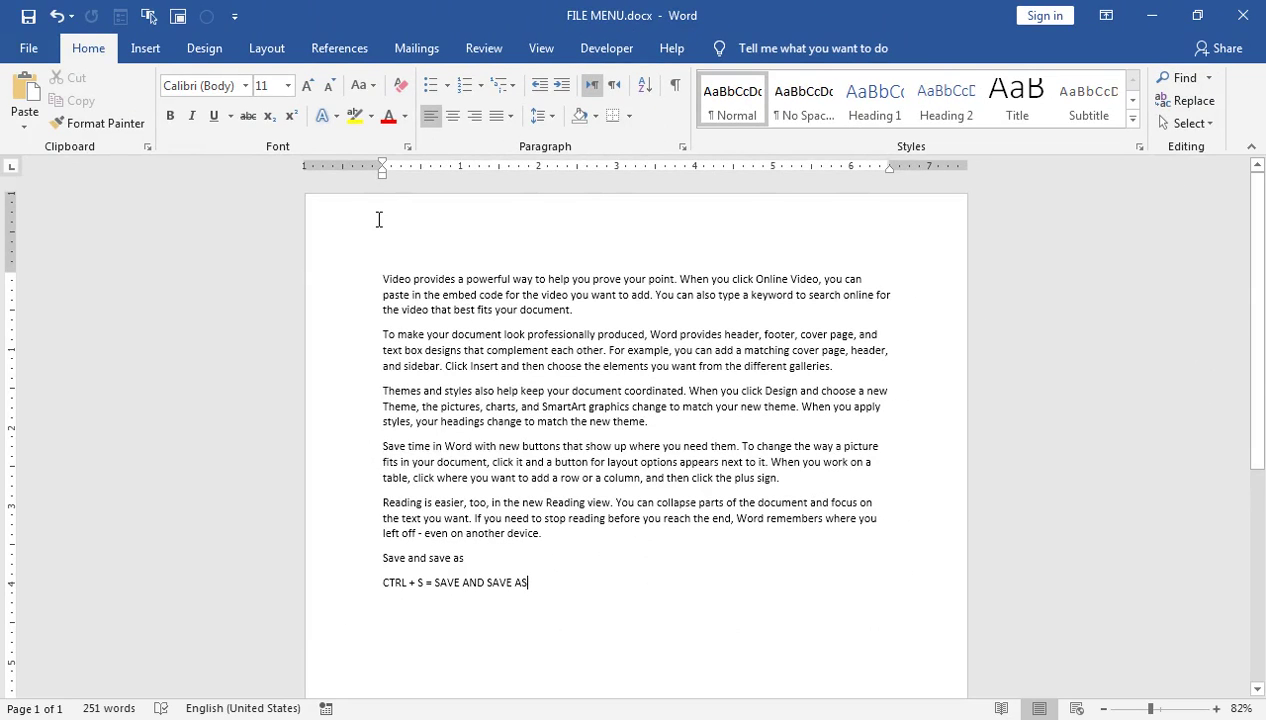
{"action": "key", "text": "ctrl+w"}
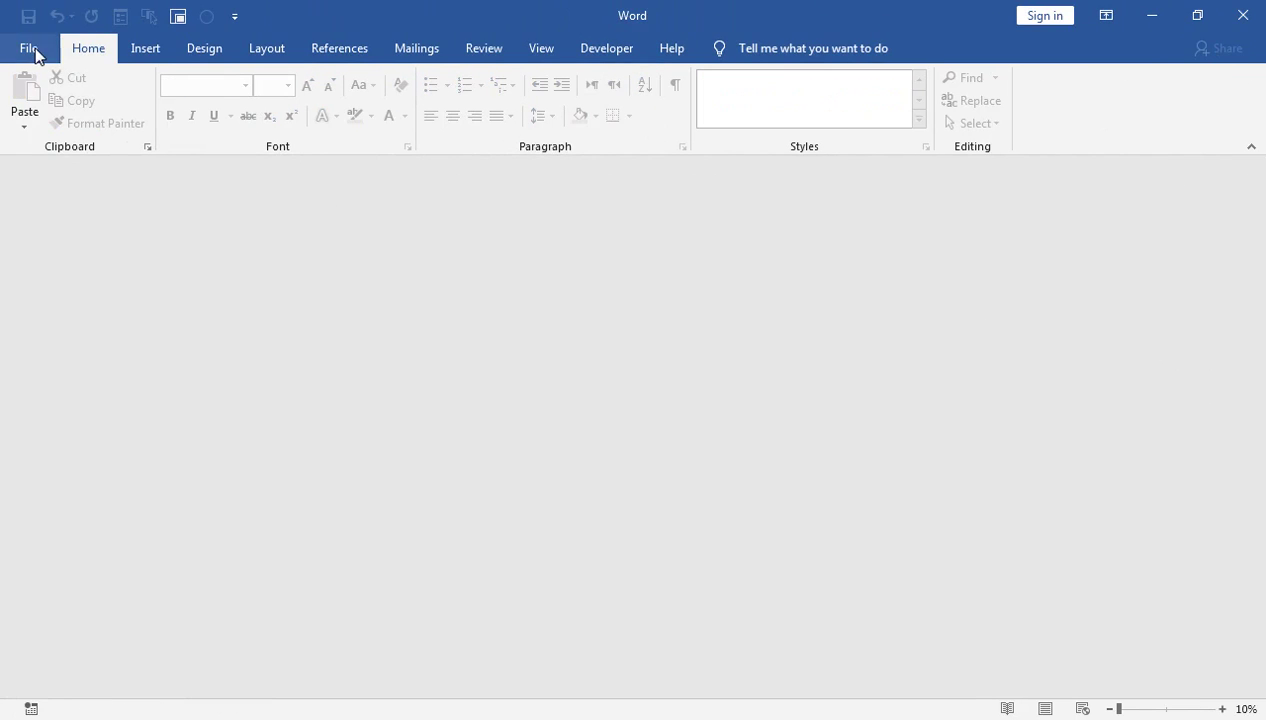
{"action": "left_click", "coordinate": [32, 48]}
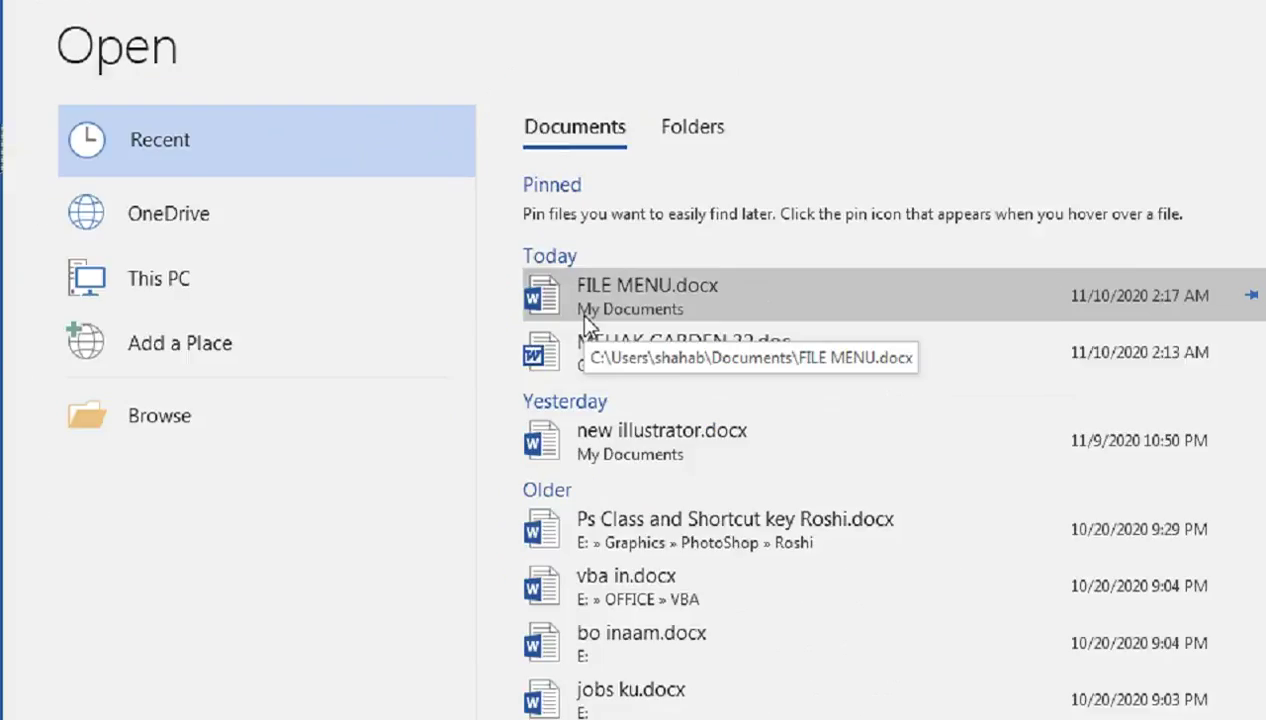
Reopen FILE MENU.docx and make the Themes and styles paragraph bold, size 12, red and underlined.
{"action": "left_click", "coordinate": [633, 360]}
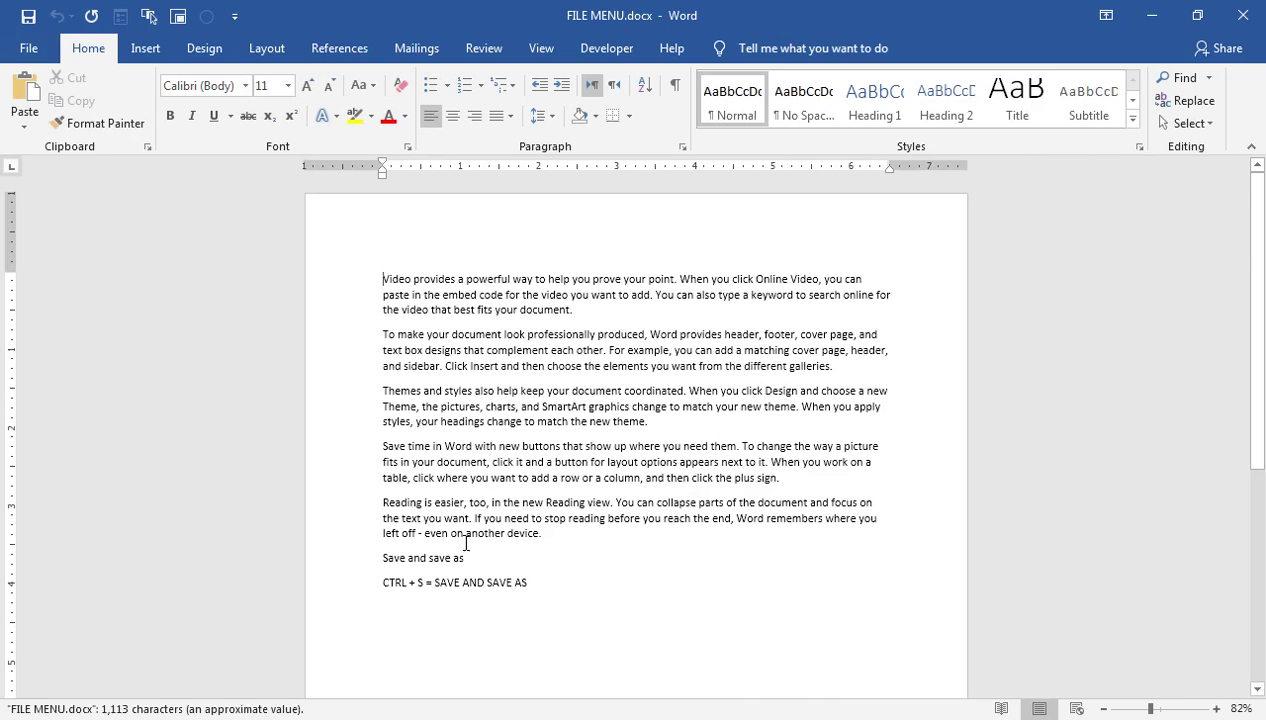
{"action": "left_click_drag", "start_coordinate": [384, 391], "coordinate": [645, 421]}
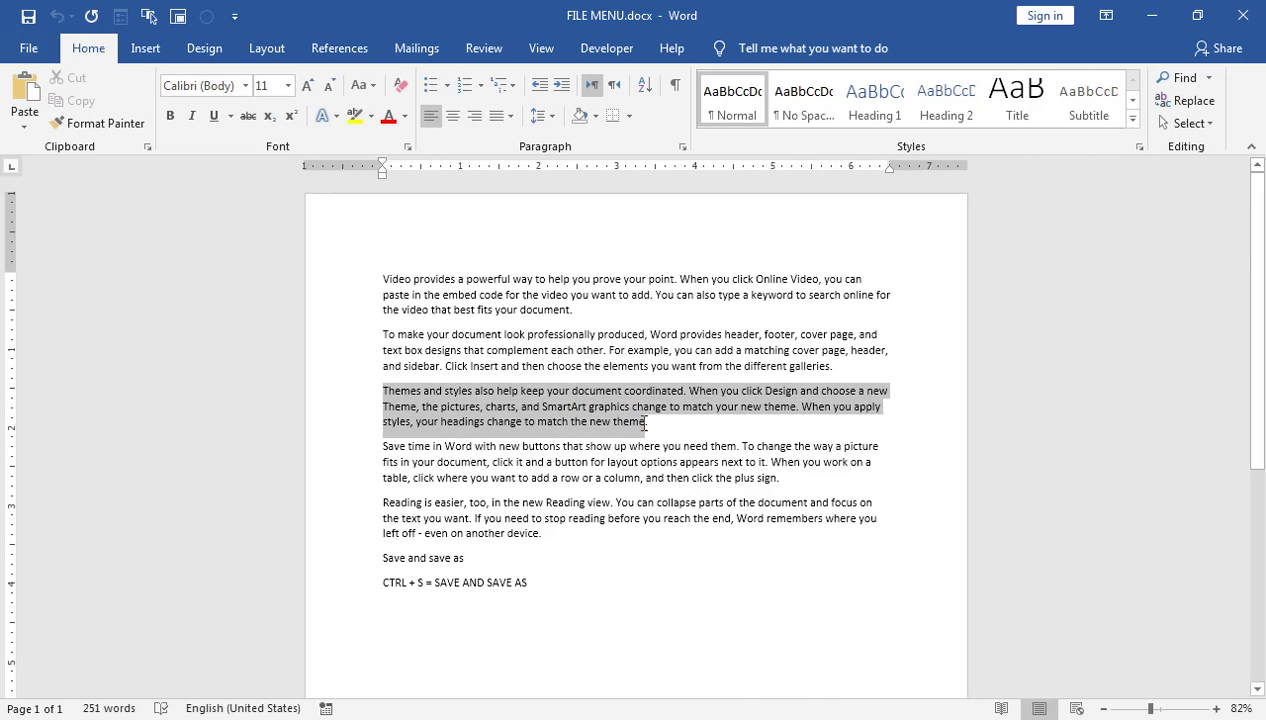
{"action": "key", "text": "ctrl+i"}
{"action": "left_click", "coordinate": [170, 116]}
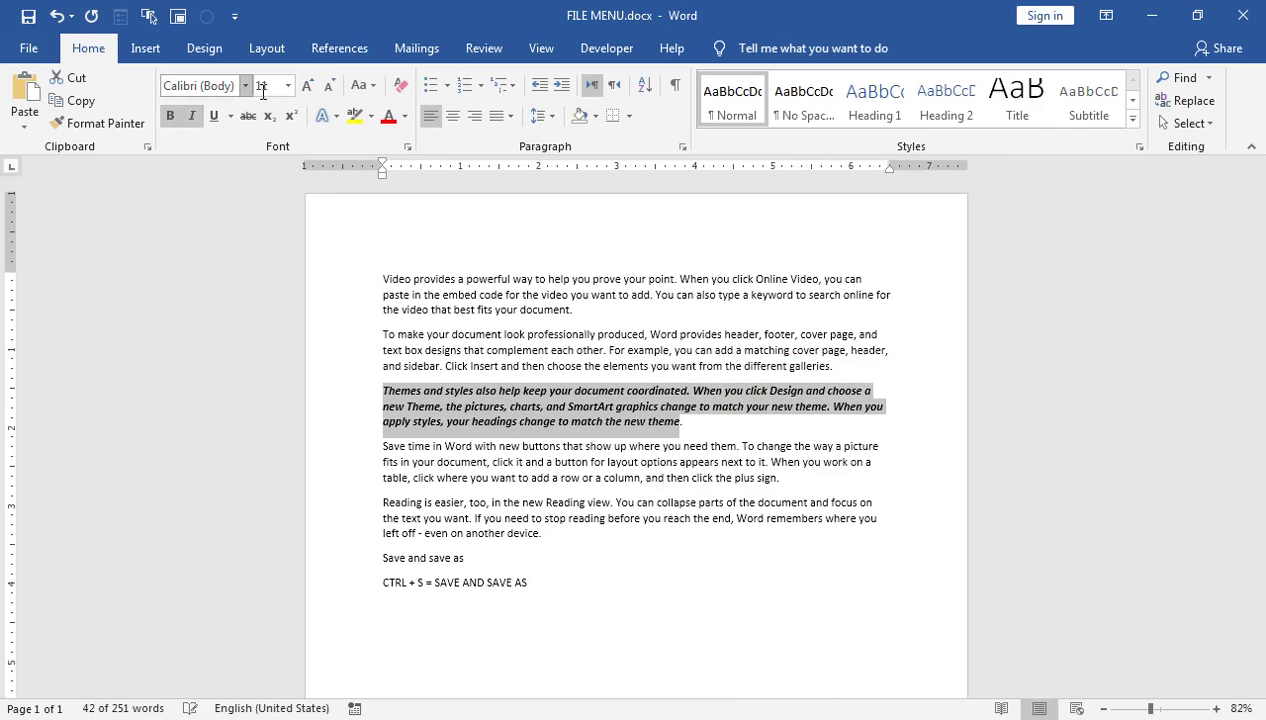
{"action": "left_click", "coordinate": [296, 85]}
{"action": "left_click", "coordinate": [388, 116]}
{"action": "left_click", "coordinate": [213, 116]}
{"action": "left_click", "coordinate": [191, 116]}
Paste the 'Reading is easier' paragraph onto the empty last line.
{"action": "left_click", "coordinate": [438, 640]}
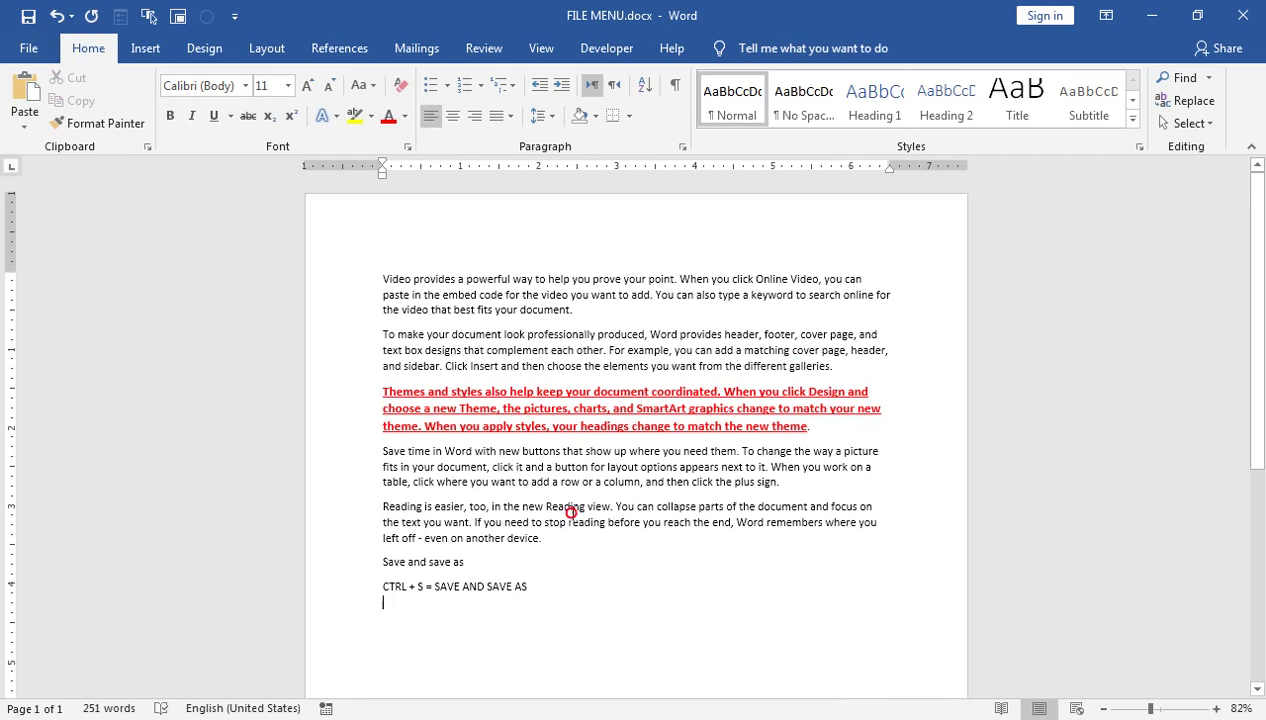
{"action": "triple_click", "coordinate": [566, 508]}
{"action": "key", "text": "ctrl+c"}
{"action": "left_click", "coordinate": [438, 602]}
{"action": "key", "text": "ctrl+v"}
{"action": "key", "text": "ctrl+v"}
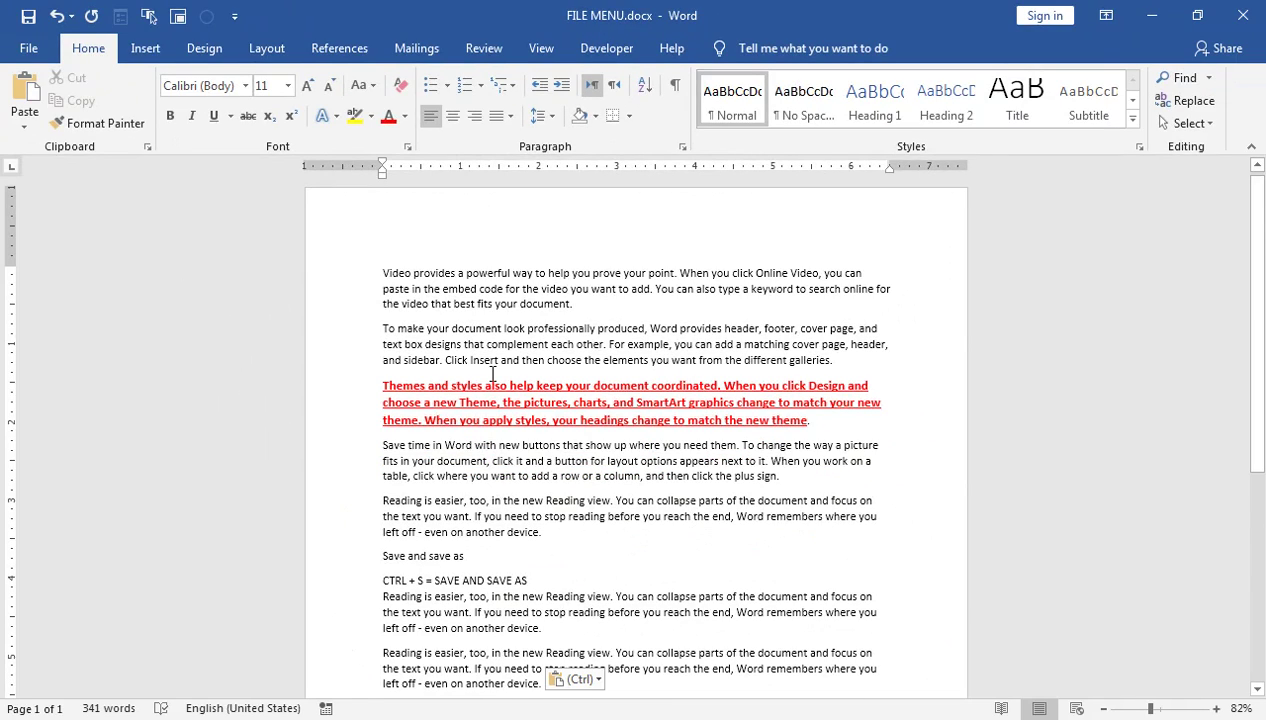
Zoom in and insert blank lines above the 'CTRL + S = SAVE AND SAVE AS' line.
{"action": "scroll", "coordinate": [492, 374], "scroll_direction": "down", "scroll_amount": 2}
{"action": "left_click_drag", "start_coordinate": [1151, 708], "coordinate": [1175, 710]}
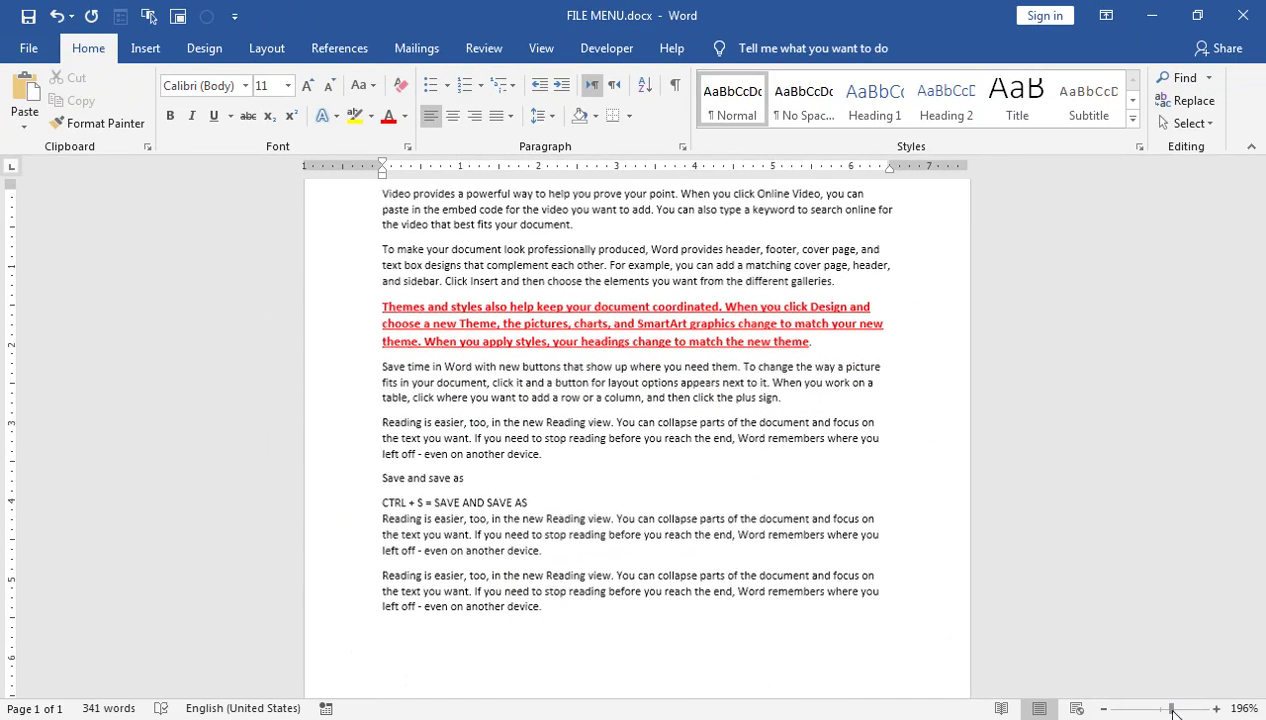
{"action": "scroll", "coordinate": [568, 500], "scroll_direction": "up", "scroll_amount": 2}
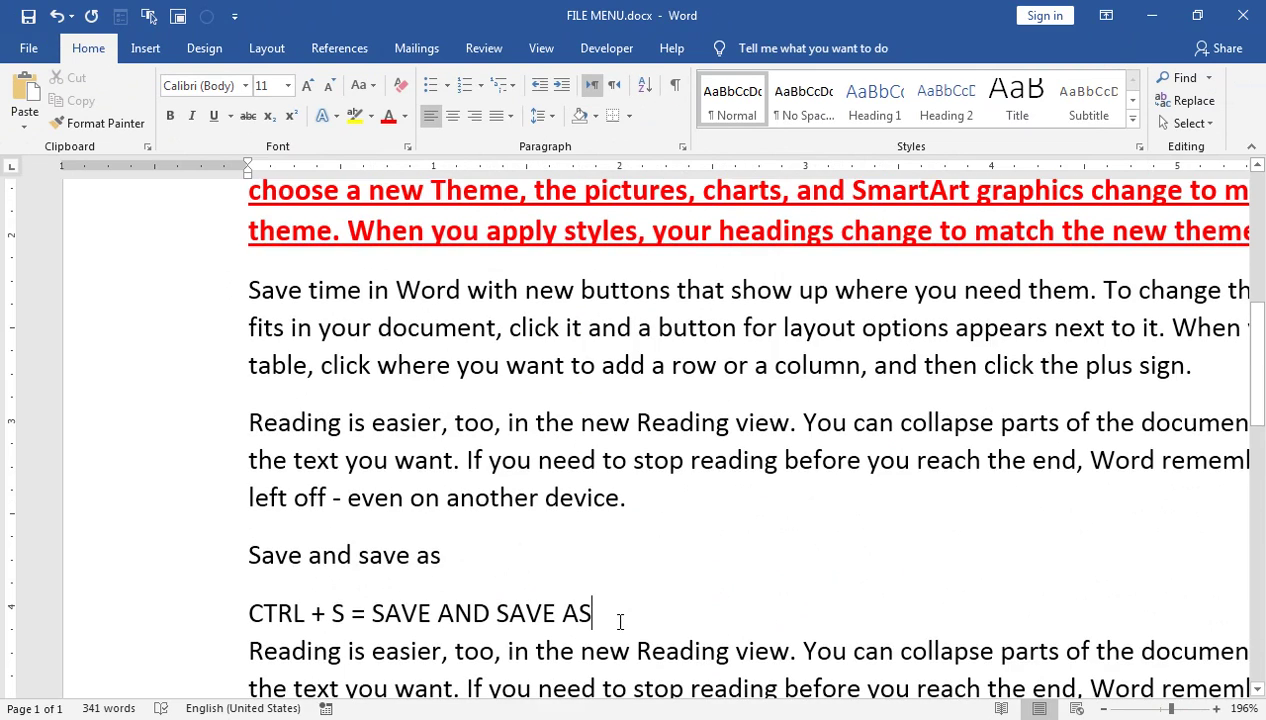
{"action": "key", "text": "Return"}
{"action": "key", "text": "Return"}
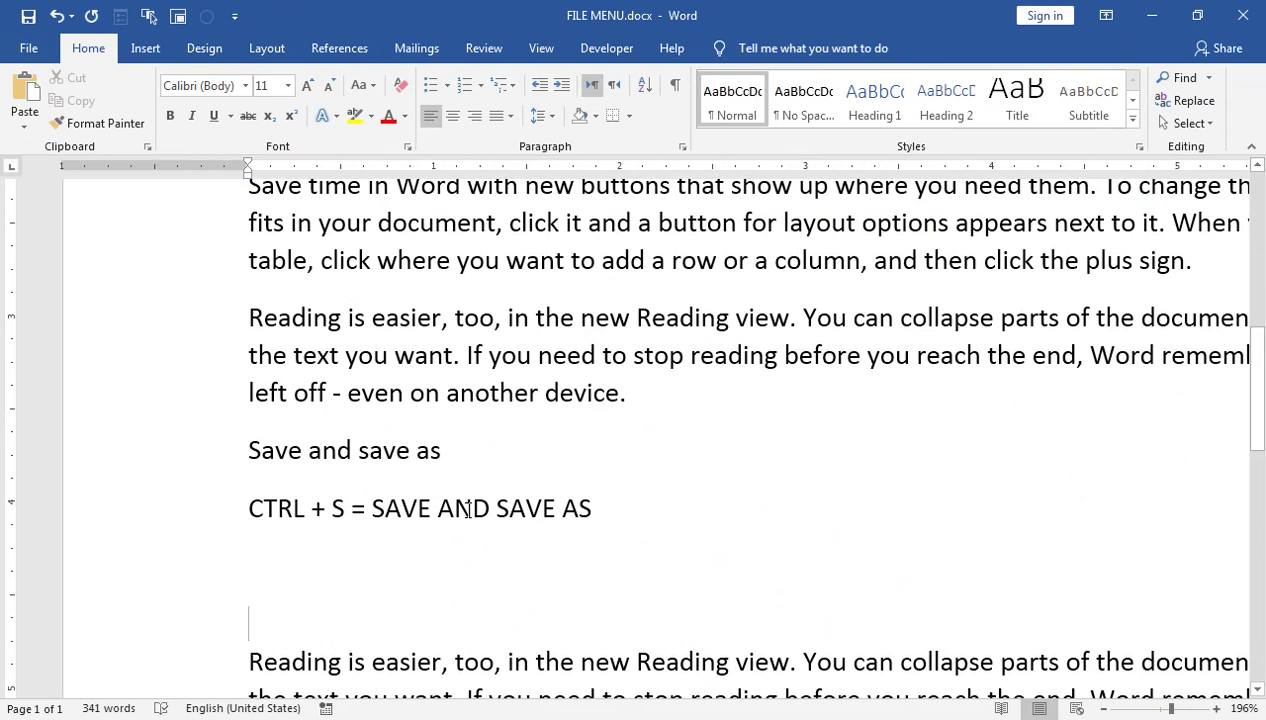
{"action": "left_click", "coordinate": [249, 505]}
{"action": "key", "text": "Return"}
{"action": "key", "text": "Return"}
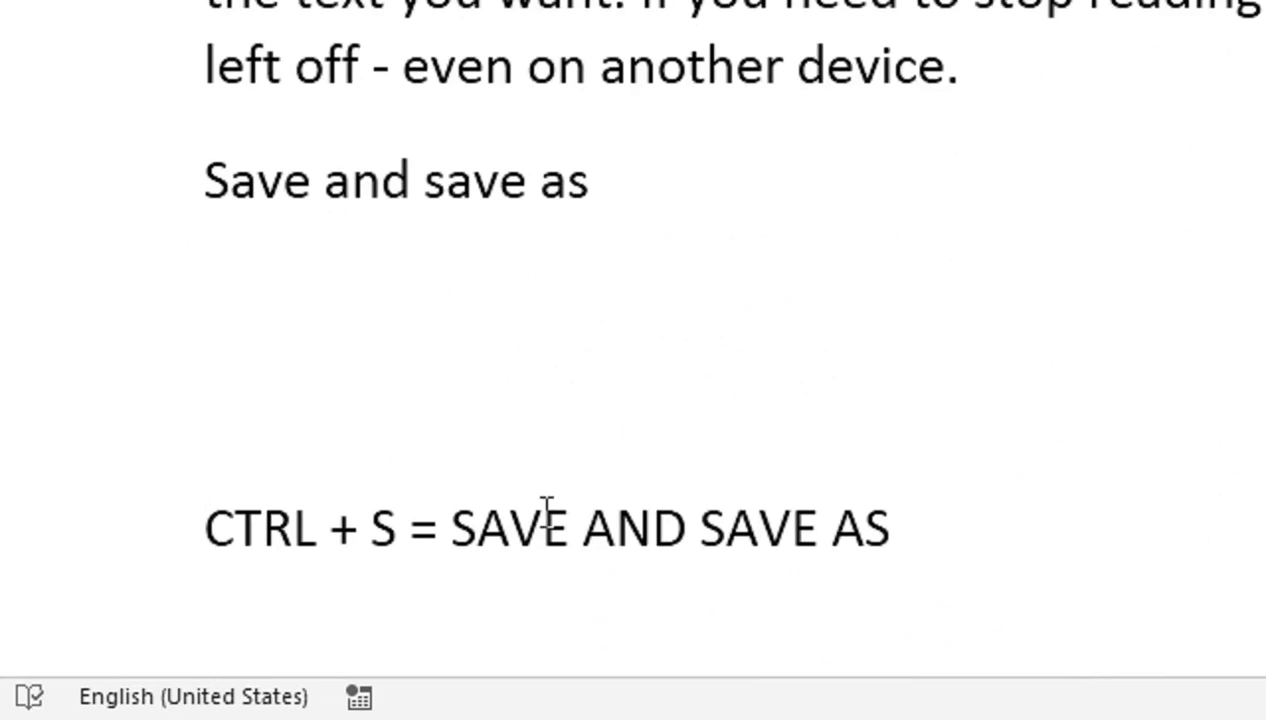
{"action": "left_click_drag", "start_coordinate": [568, 515], "coordinate": [470, 520]}
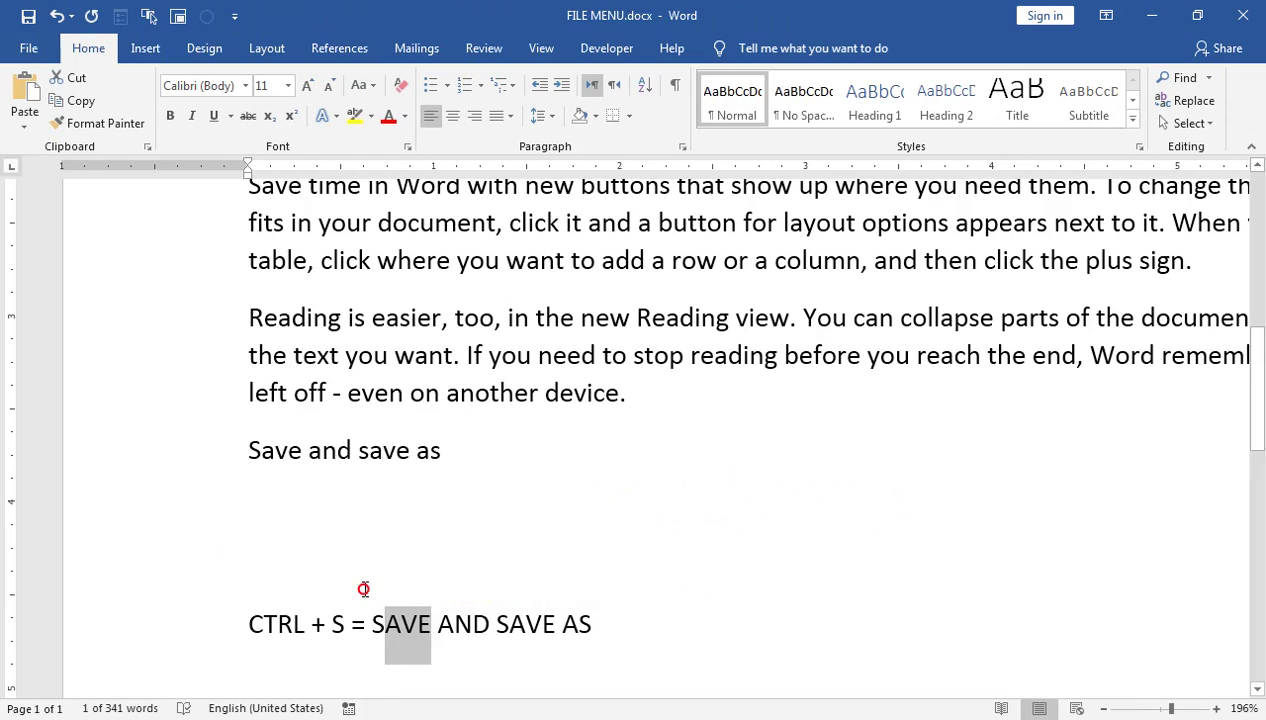
{"action": "left_click", "coordinate": [355, 560]}
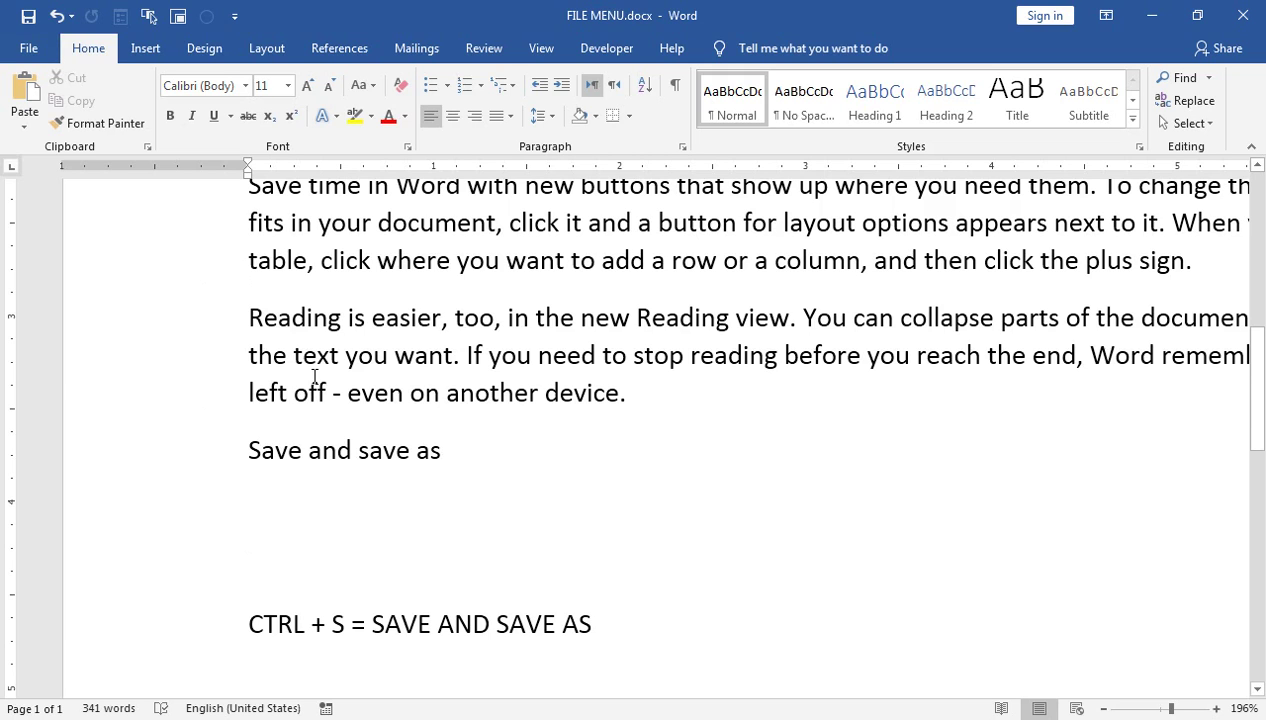
{"action": "left_click", "coordinate": [49, 47]}
Review the FILE MENU Info page, then return to the document.
{"action": "left_click", "coordinate": [49, 47]}
{"action": "left_click", "coordinate": [40, 48]}
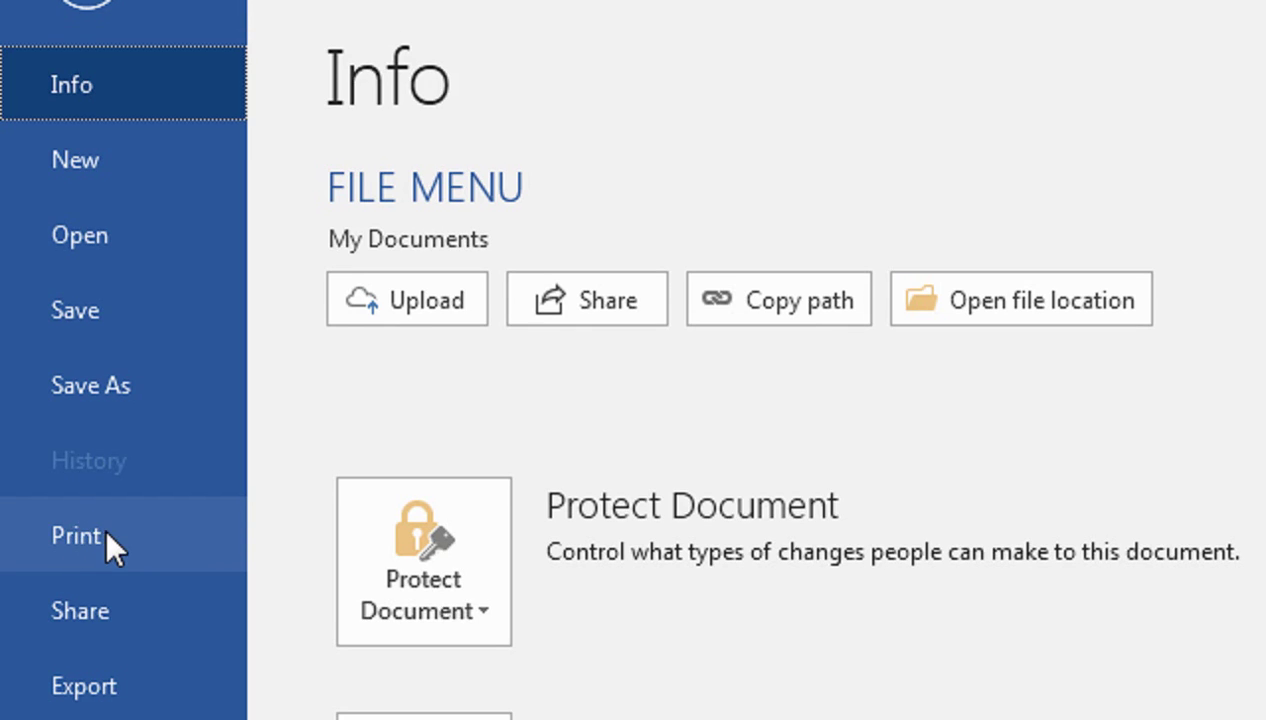
{"action": "key", "text": "Escape"}
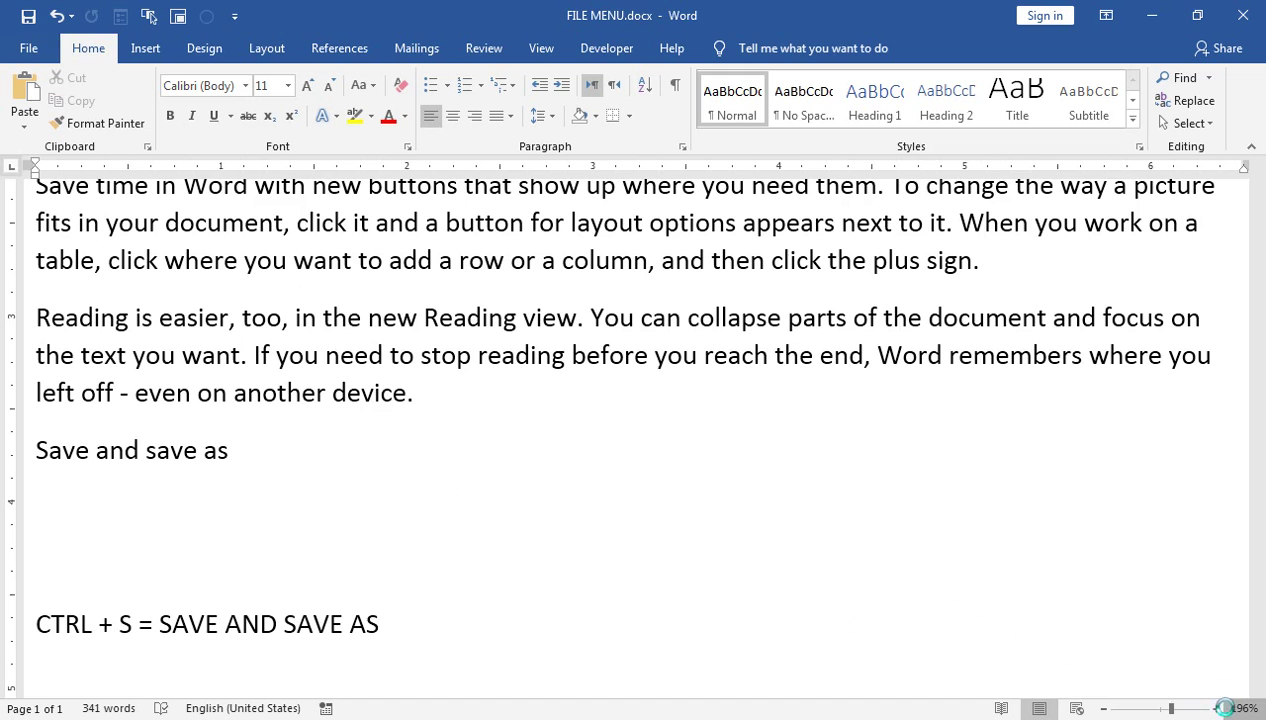
Set the zoom to 100% and scroll back to the top of the page.
{"action": "left_click", "coordinate": [1243, 708]}
{"action": "left_click", "coordinate": [478, 262]}
{"action": "left_click", "coordinate": [687, 489]}
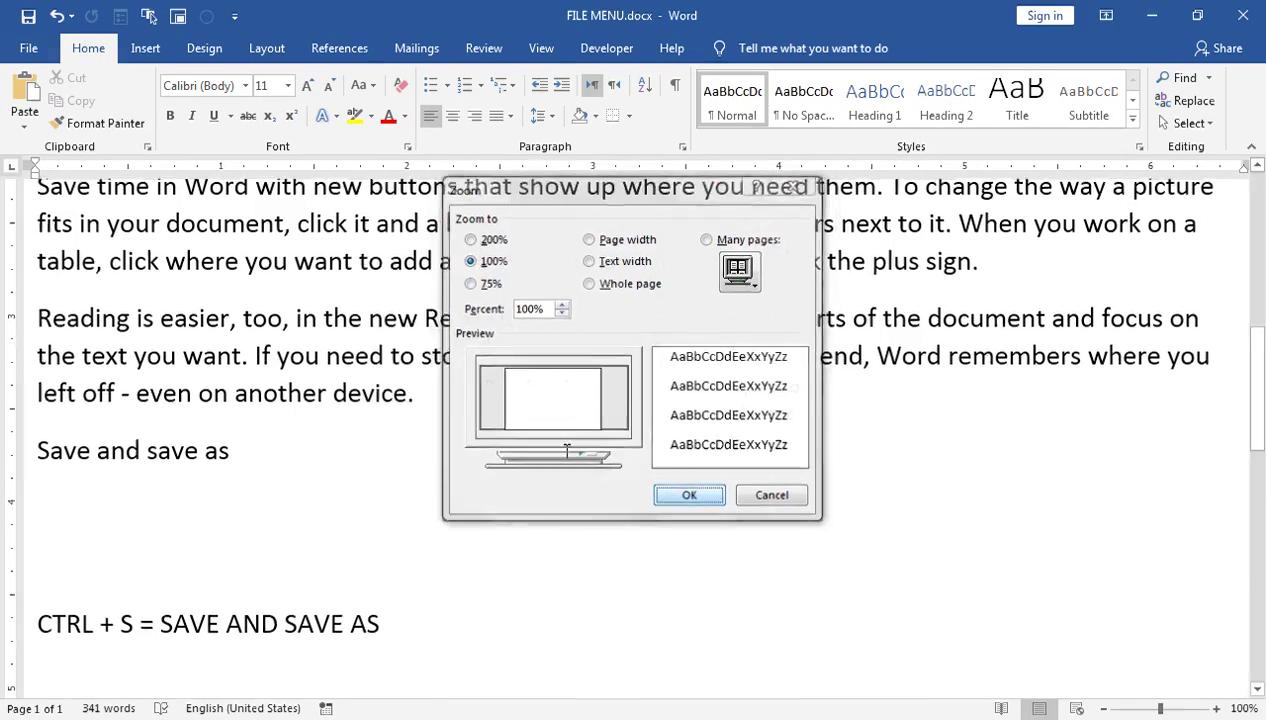
{"action": "scroll", "coordinate": [536, 440], "scroll_direction": "up", "scroll_amount": 3}
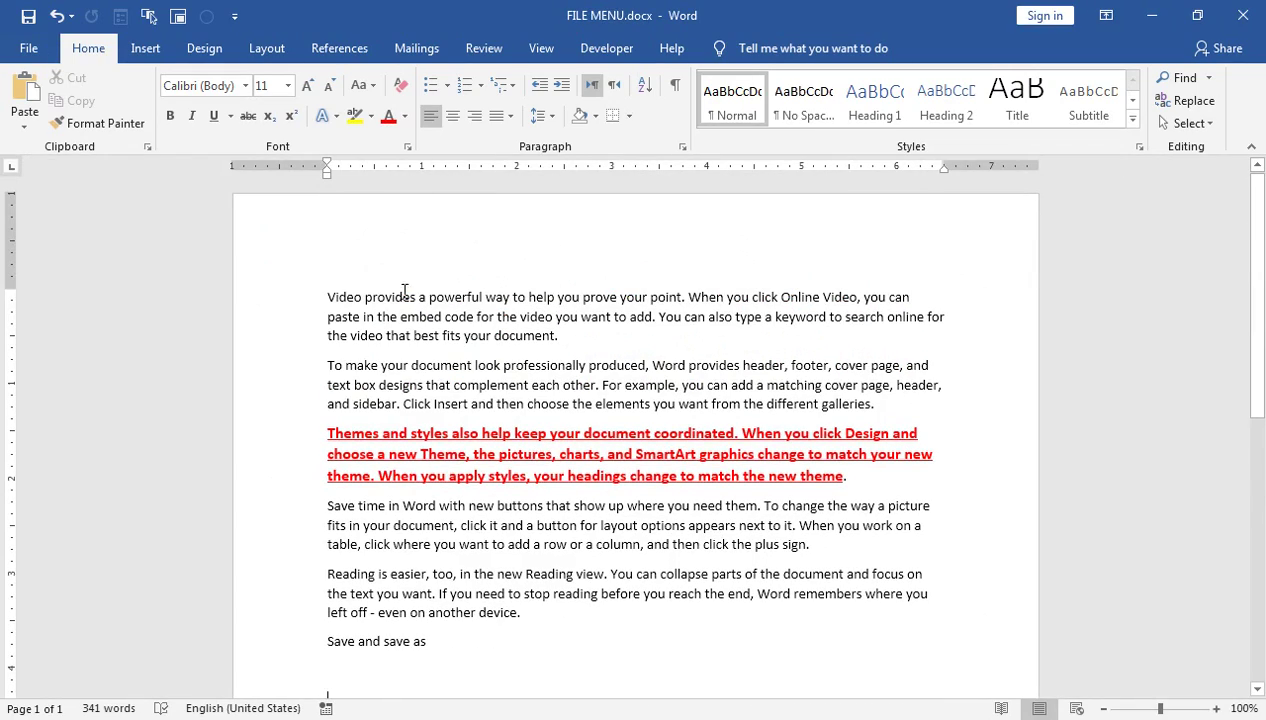
{"action": "left_click", "coordinate": [28, 48]}
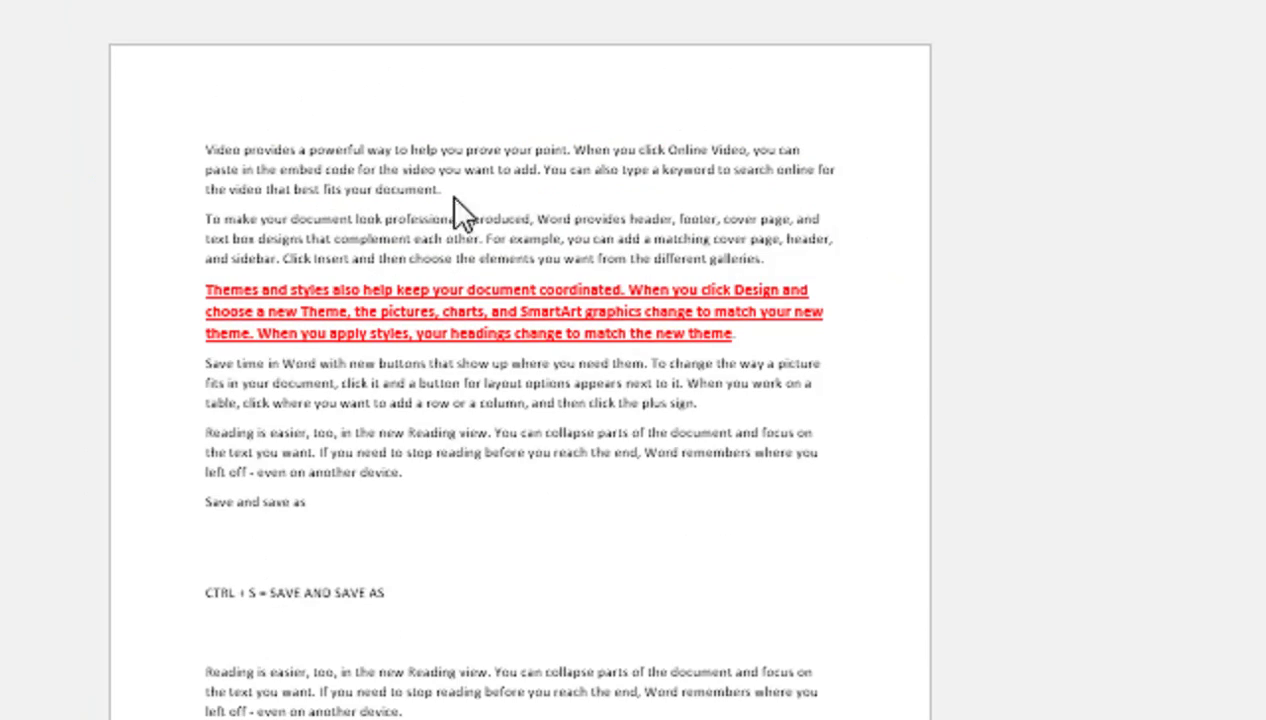
In Print settings, keep the Send To OneNote 2016 printer and enter pages 1-5.
{"action": "key", "text": "ctrl+p"}
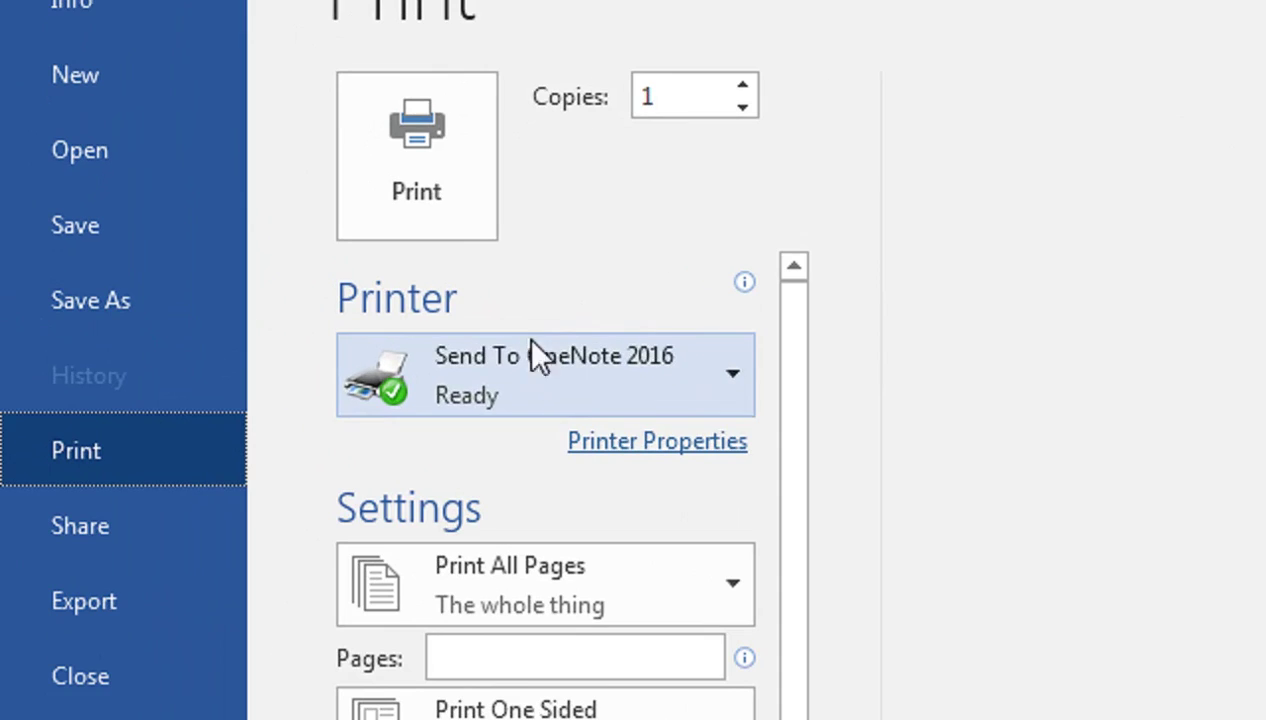
{"action": "left_click", "coordinate": [636, 408]}
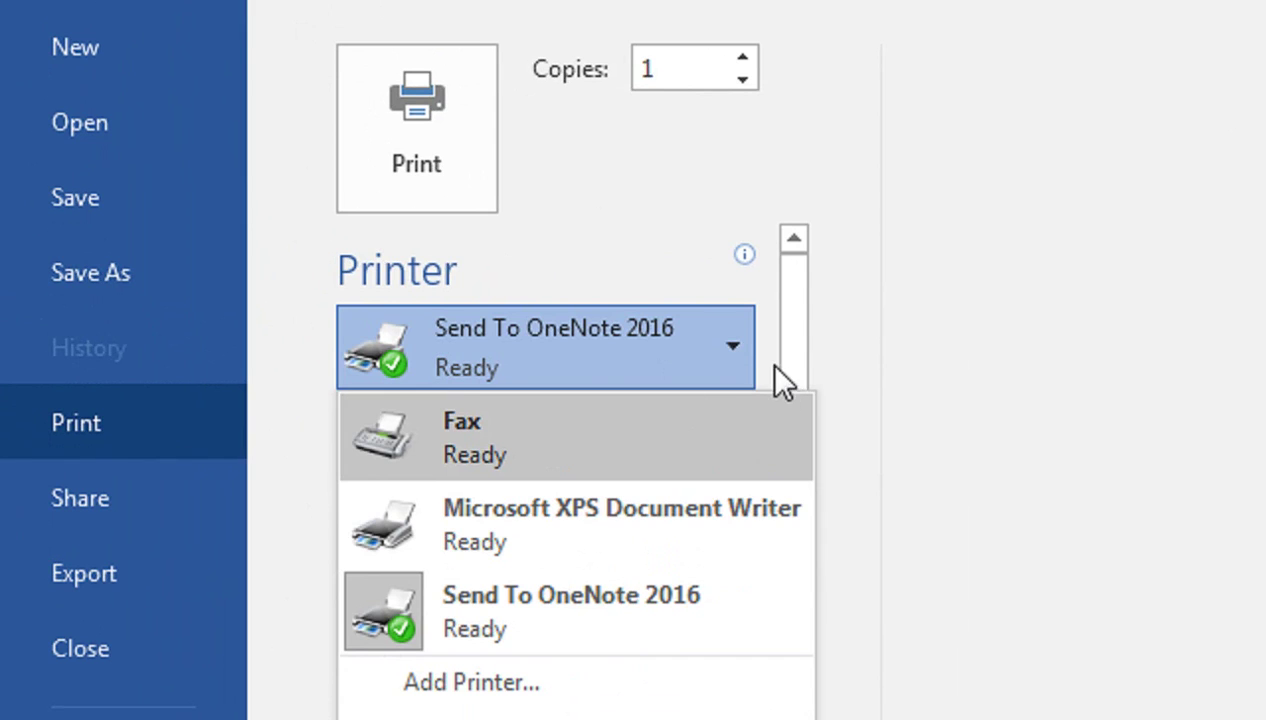
{"action": "left_click", "coordinate": [776, 366]}
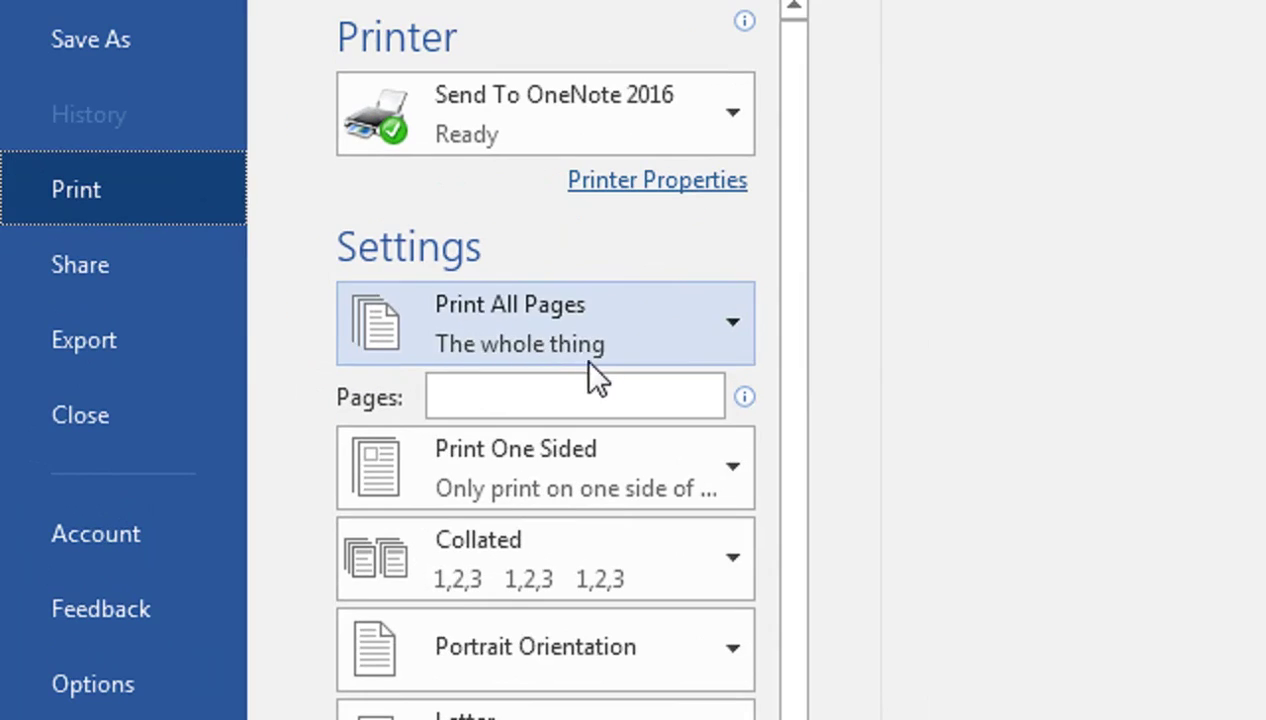
{"action": "left_click", "coordinate": [273, 417]}
{"action": "type", "text": "1"}
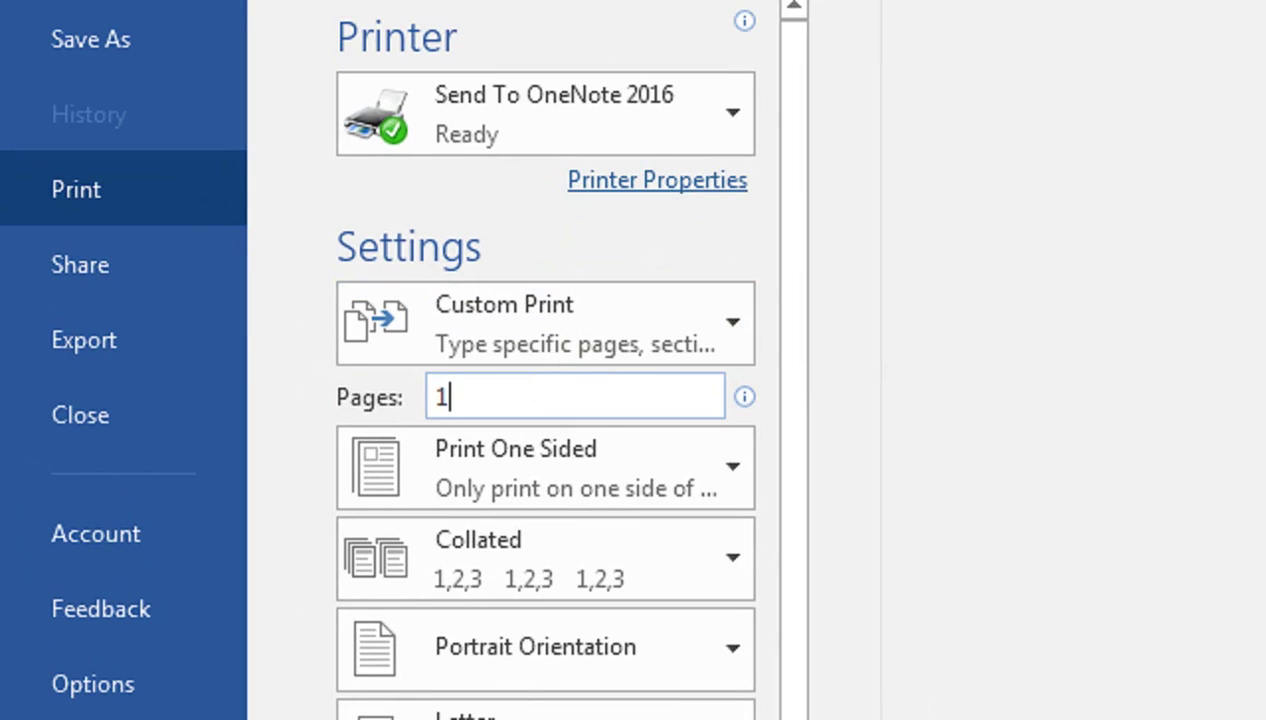
{"action": "key", "text": "BackSpace"}
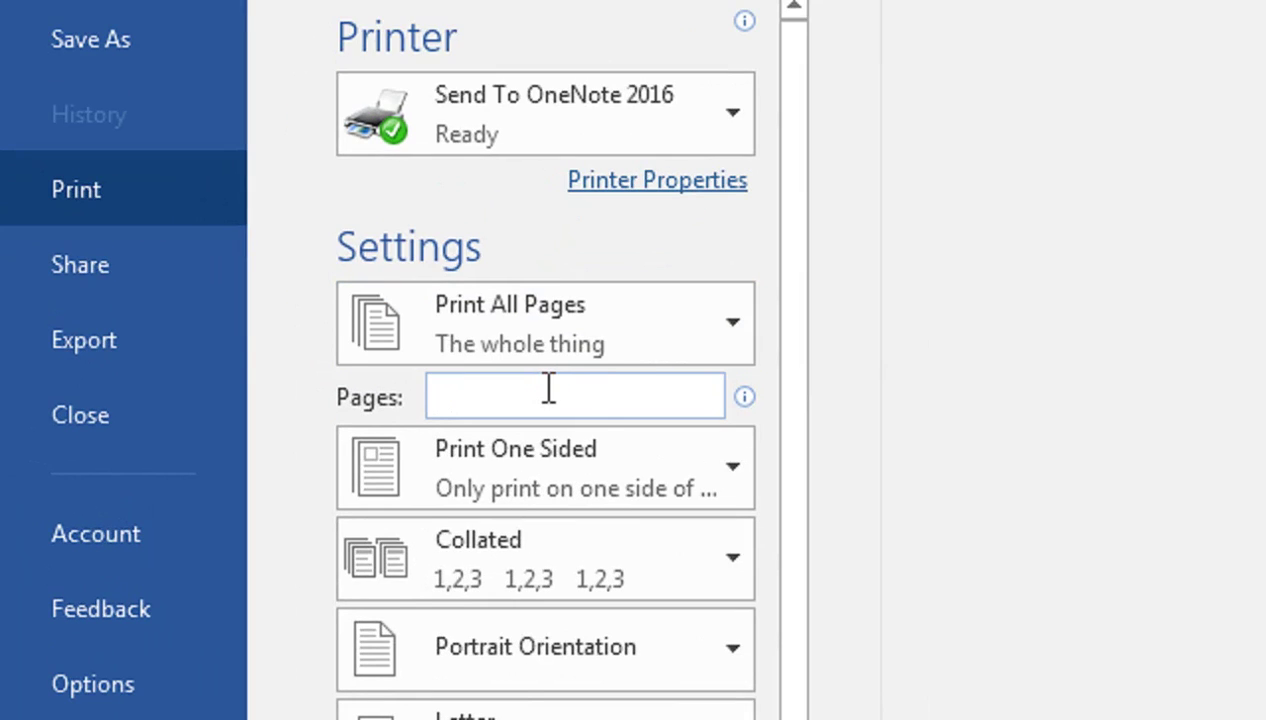
{"action": "type", "text": "2,5,"}
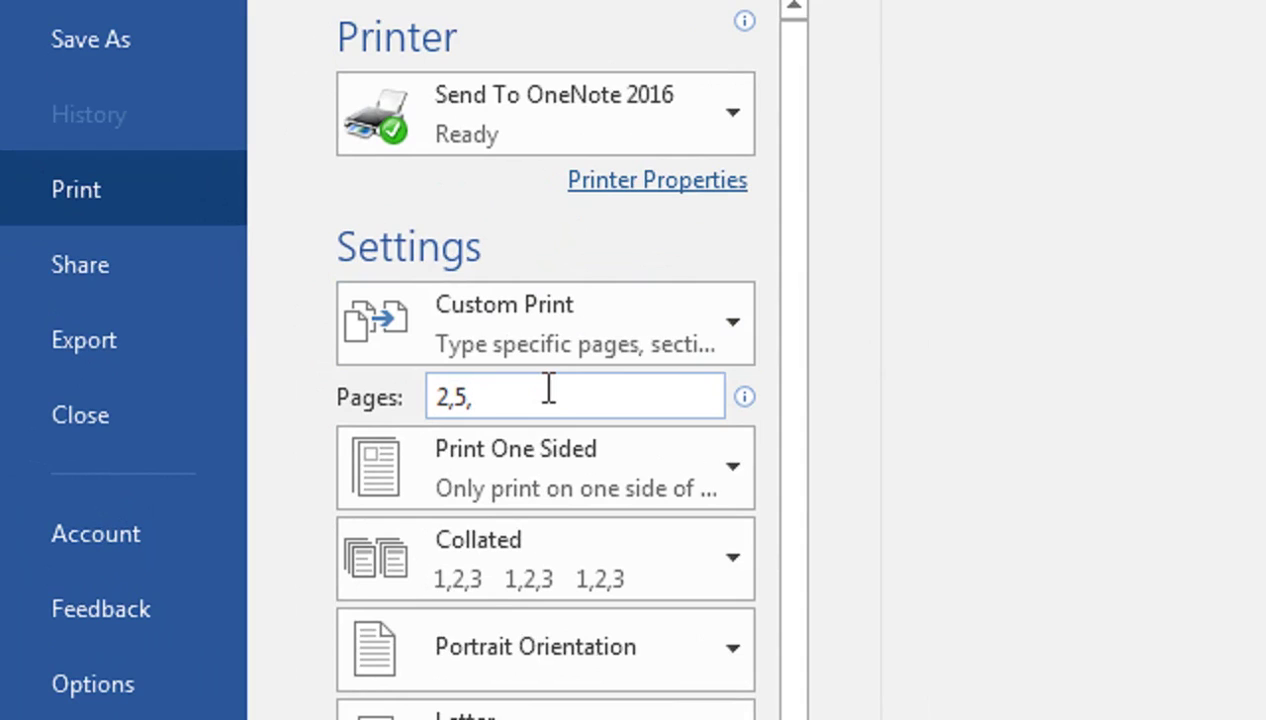
{"action": "type", "text": "7,9"}
{"action": "type", "text": "=="}
{"action": "key", "text": "BackSpace"}
{"action": "key", "text": "BackSpace"}
{"action": "key", "text": "BackSpace"}
{"action": "key", "text": "BackSpace"}
{"action": "type", "text": "1"}
{"action": "type", "text": "-5"}
Keep Letter paper size and switch the print orientation to Landscape Orientation.
{"action": "scroll", "coordinate": [575, 199], "scroll_direction": "up", "scroll_amount": 3}
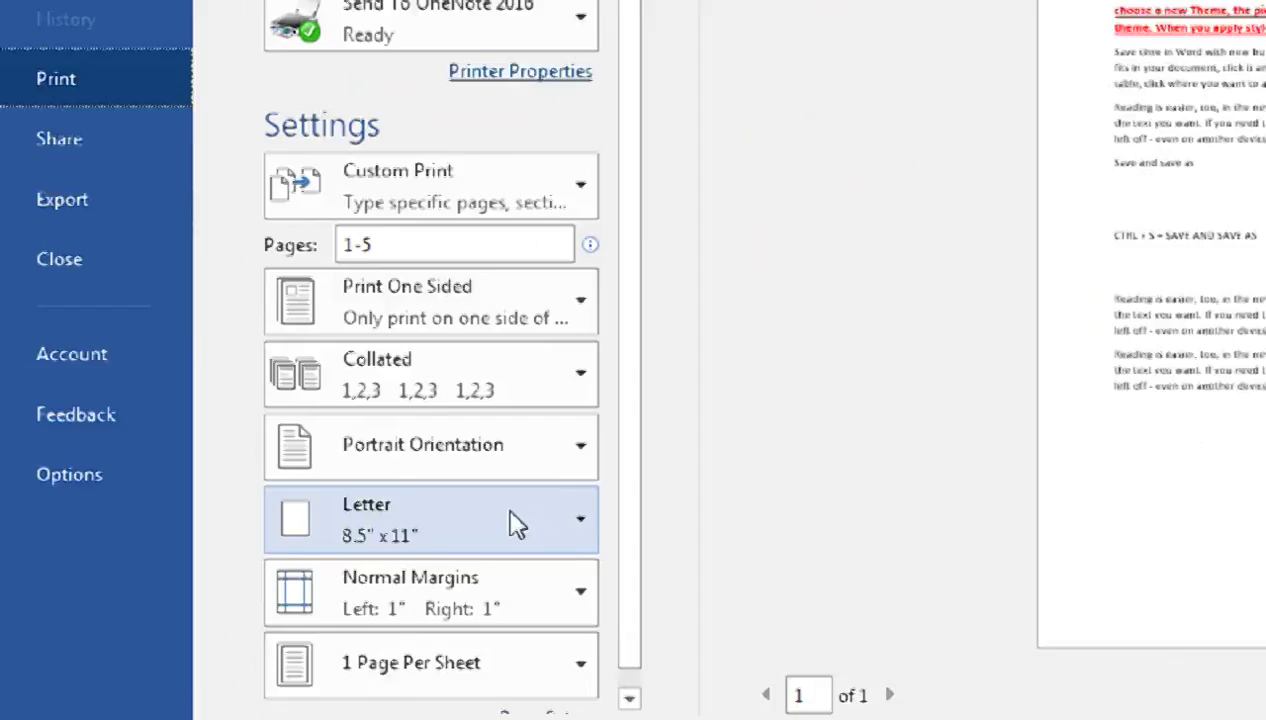
{"action": "left_click", "coordinate": [328, 595]}
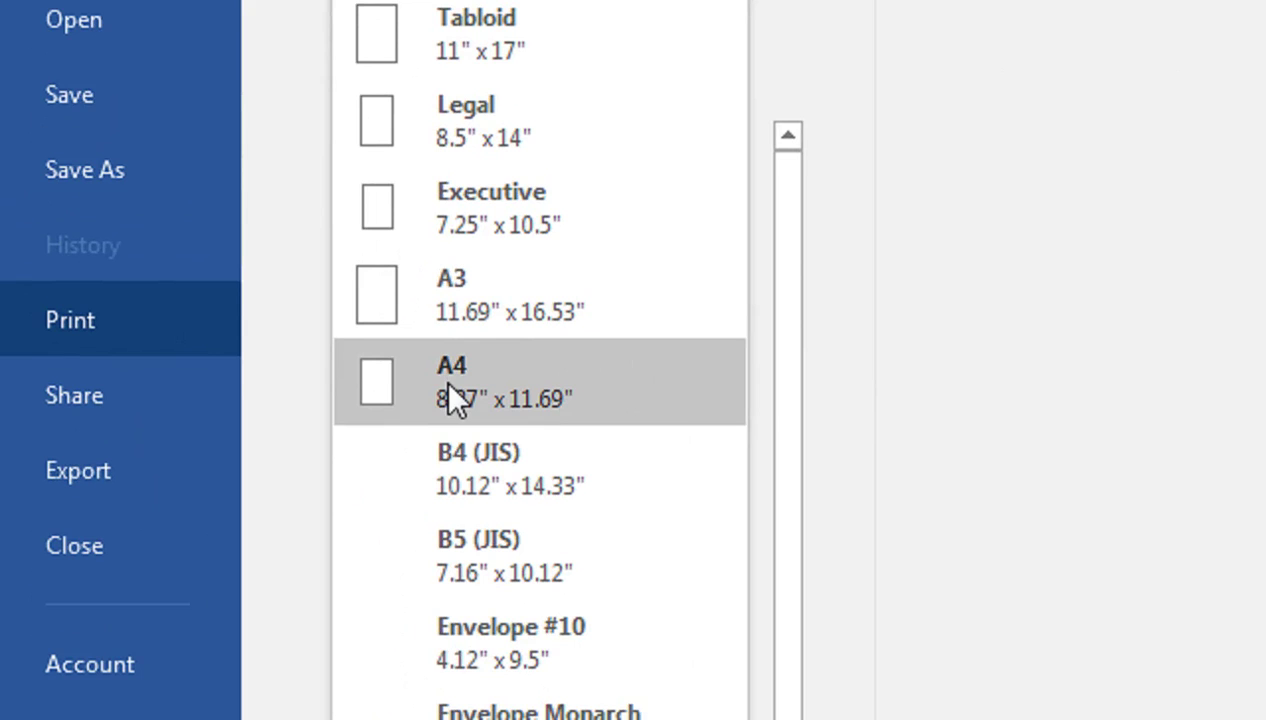
{"action": "left_click", "coordinate": [468, 410]}
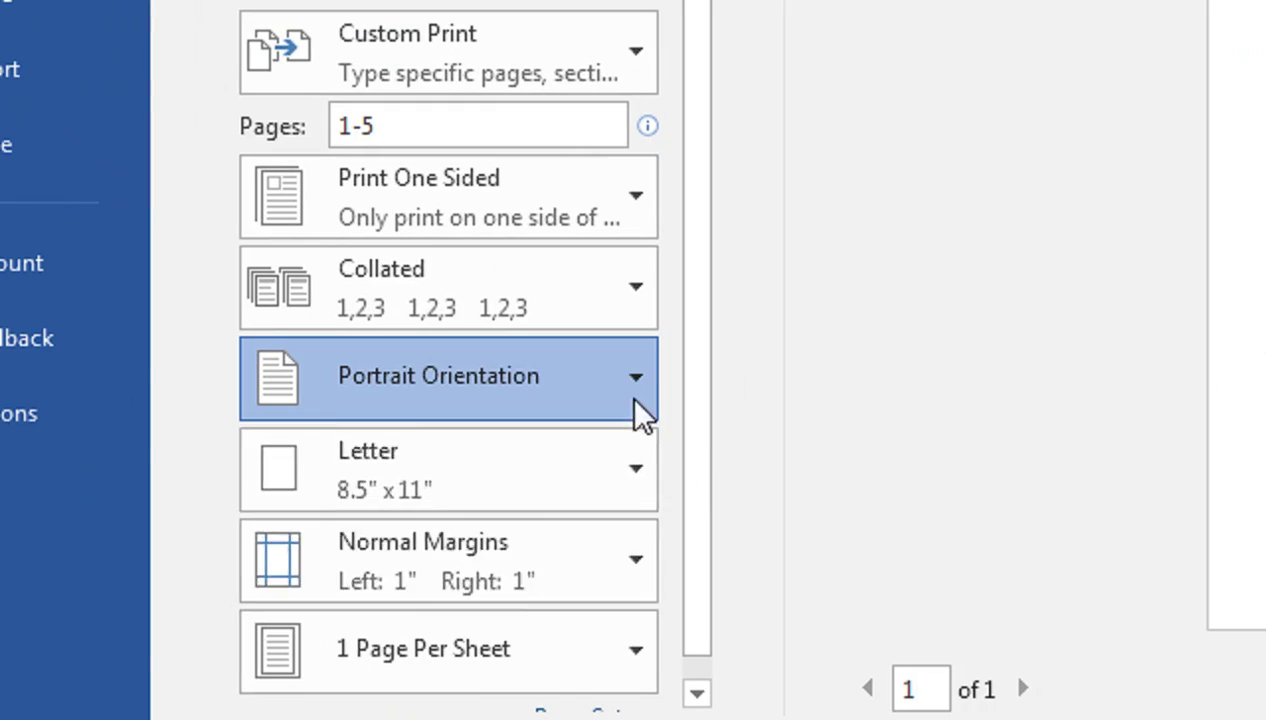
{"action": "left_click", "coordinate": [366, 558]}
{"action": "left_click", "coordinate": [331, 642]}
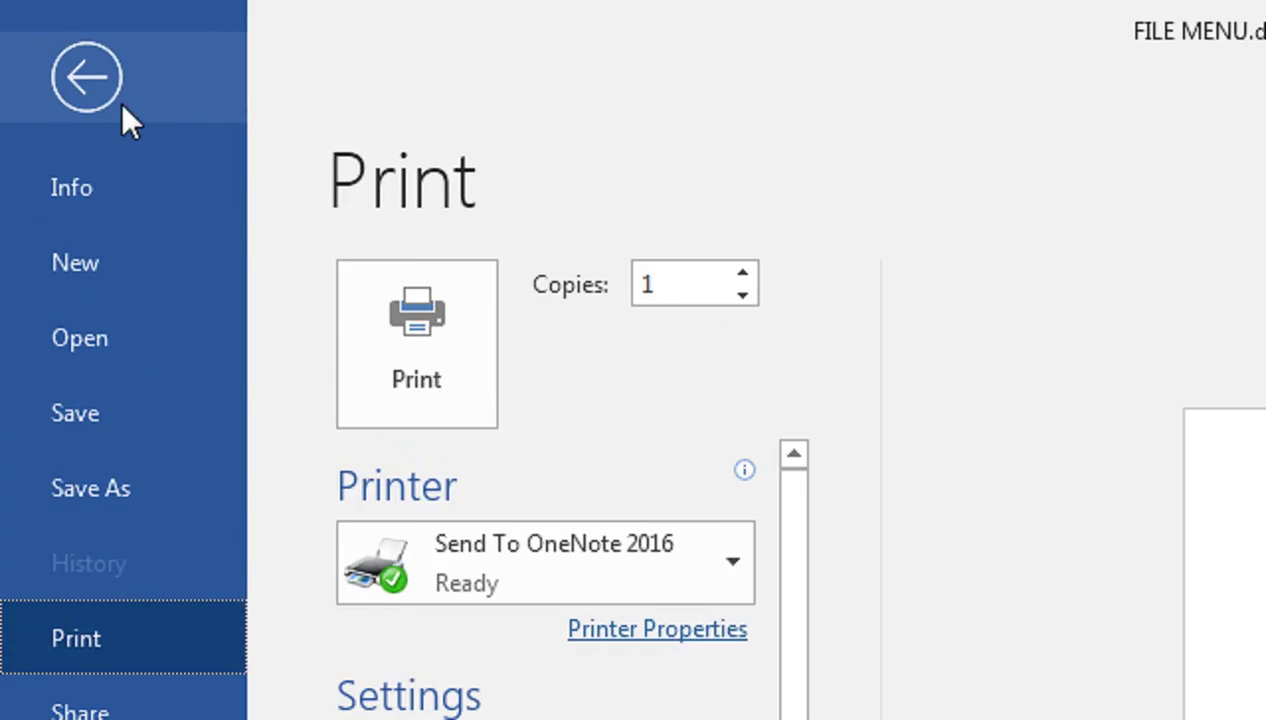
Exit the print view, revisit File > Print, then return to editing FILE MENU.docx.
{"action": "left_click", "coordinate": [122, 104]}
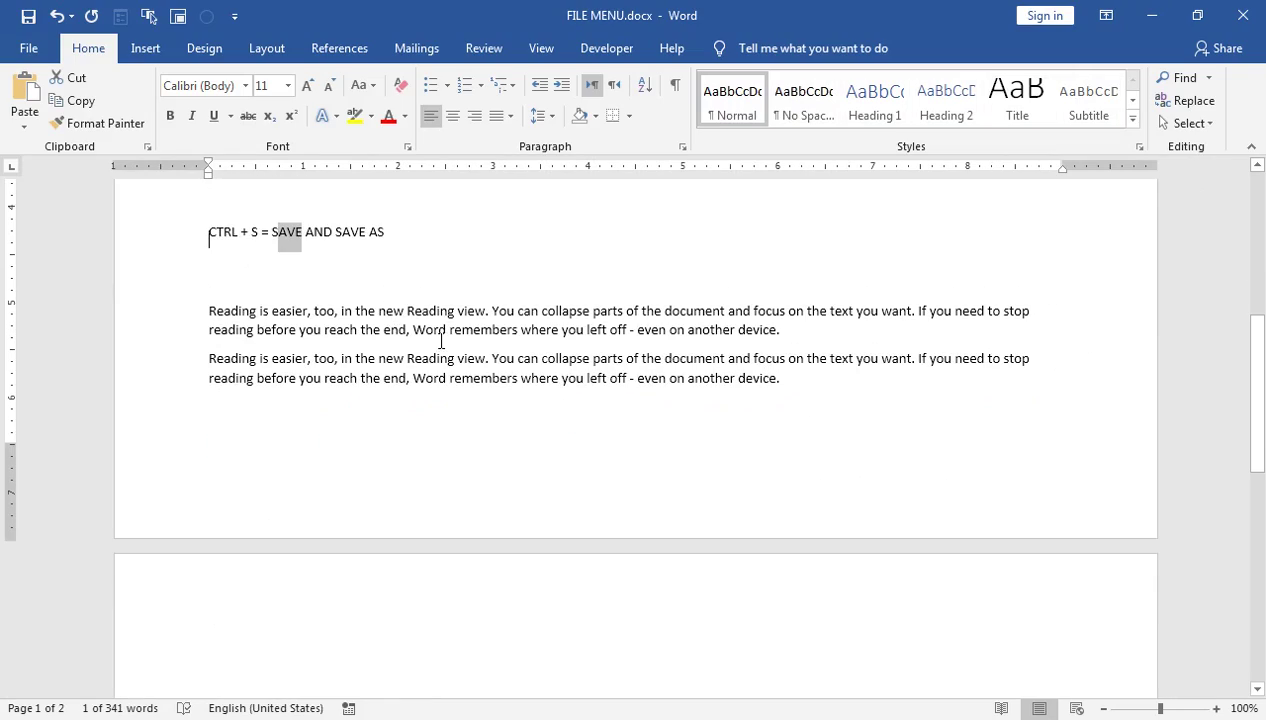
{"action": "scroll", "coordinate": [400, 335], "scroll_direction": "up", "scroll_amount": 5}
{"action": "scroll", "coordinate": [404, 355], "scroll_direction": "up", "scroll_amount": 3}
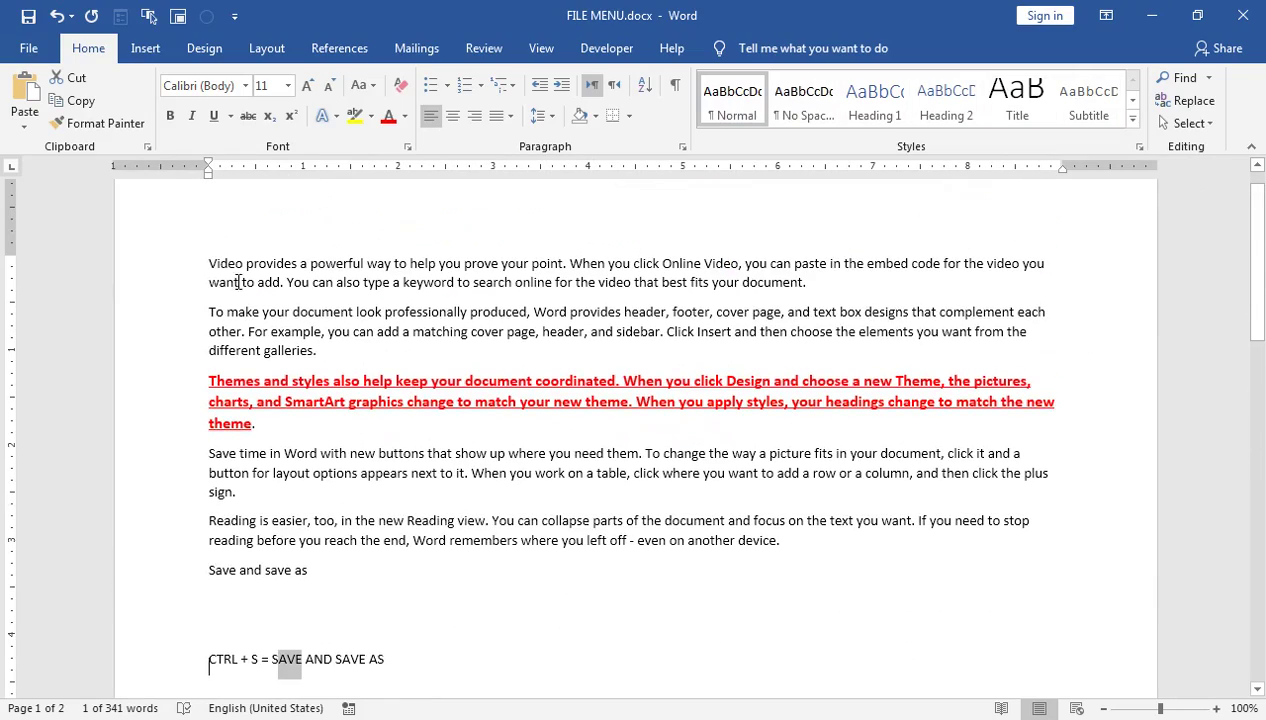
{"action": "left_click", "coordinate": [30, 50]}
{"action": "left_click", "coordinate": [44, 325]}
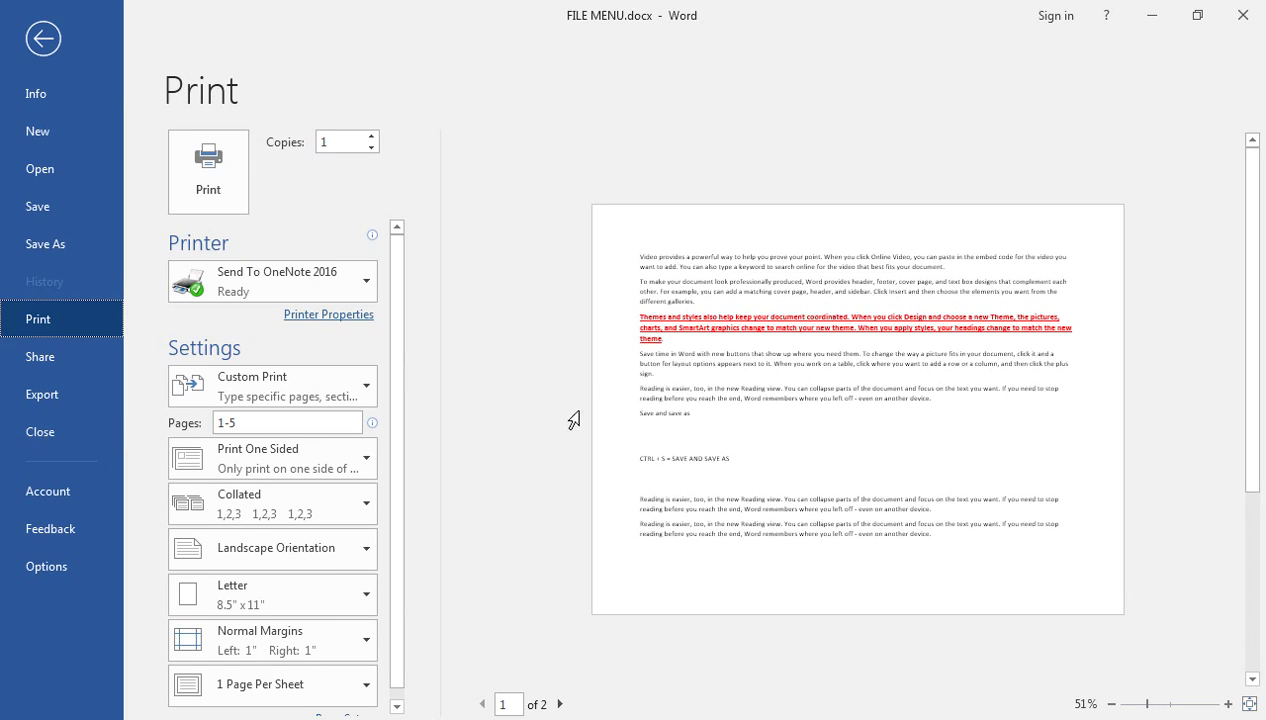
{"action": "left_click", "coordinate": [31, 40]}
{"action": "scroll", "coordinate": [353, 458], "scroll_direction": "down", "scroll_amount": 2}
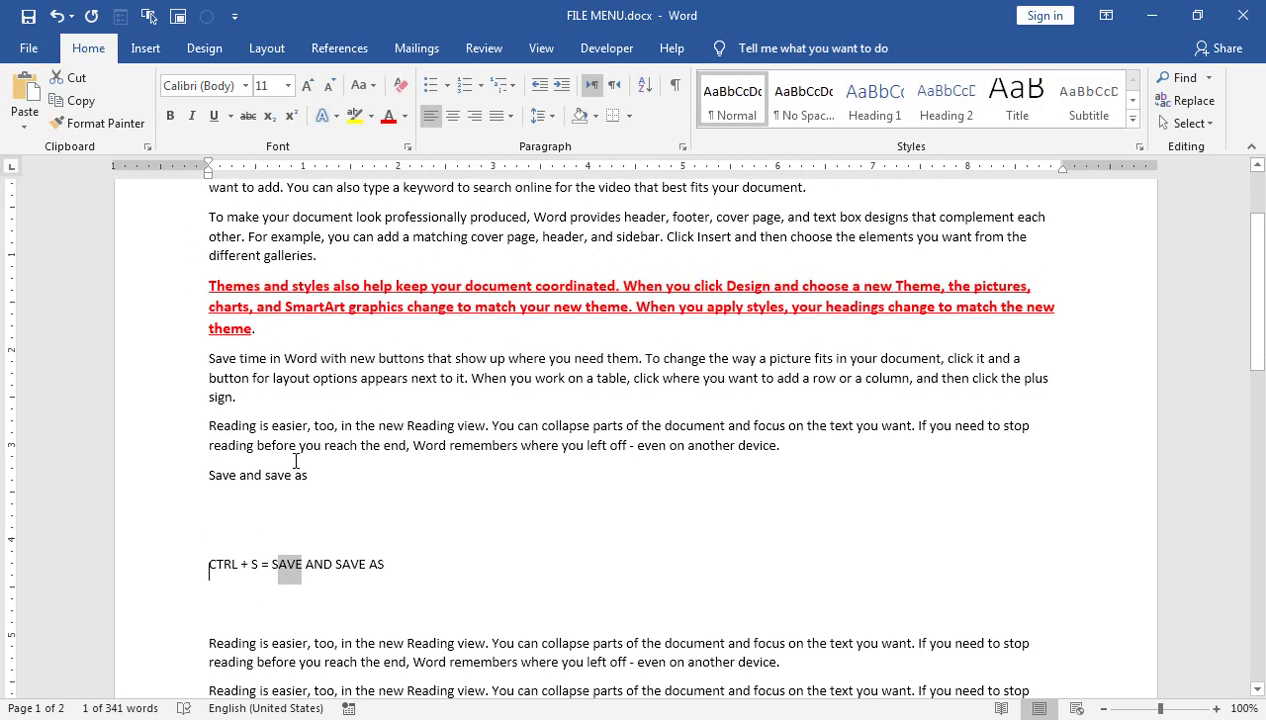
Select 'CTRL + S =' at the line start and switch to the Document5 window.
{"action": "key", "text": "ctrl+shift+Right"}
{"action": "key", "text": "ctrl+shift+Right"}
{"action": "key", "text": "ctrl+shift+Right"}
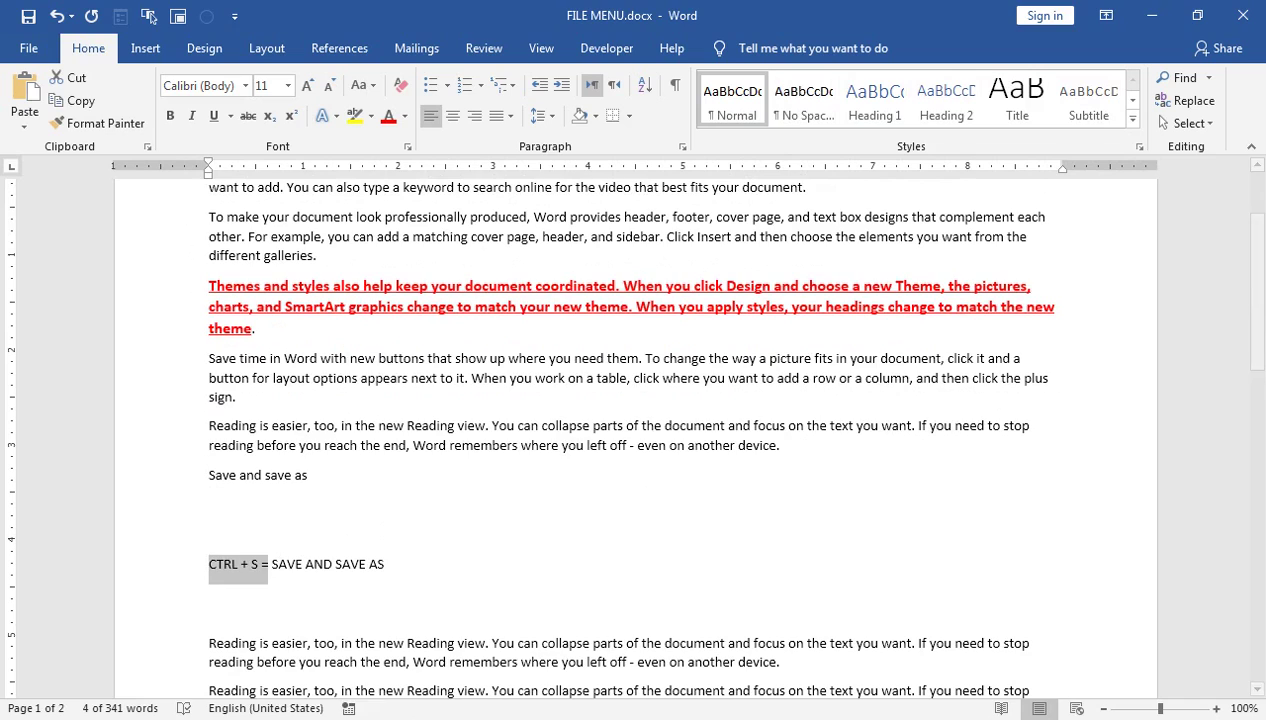
{"action": "left_click", "coordinate": [440, 560]}
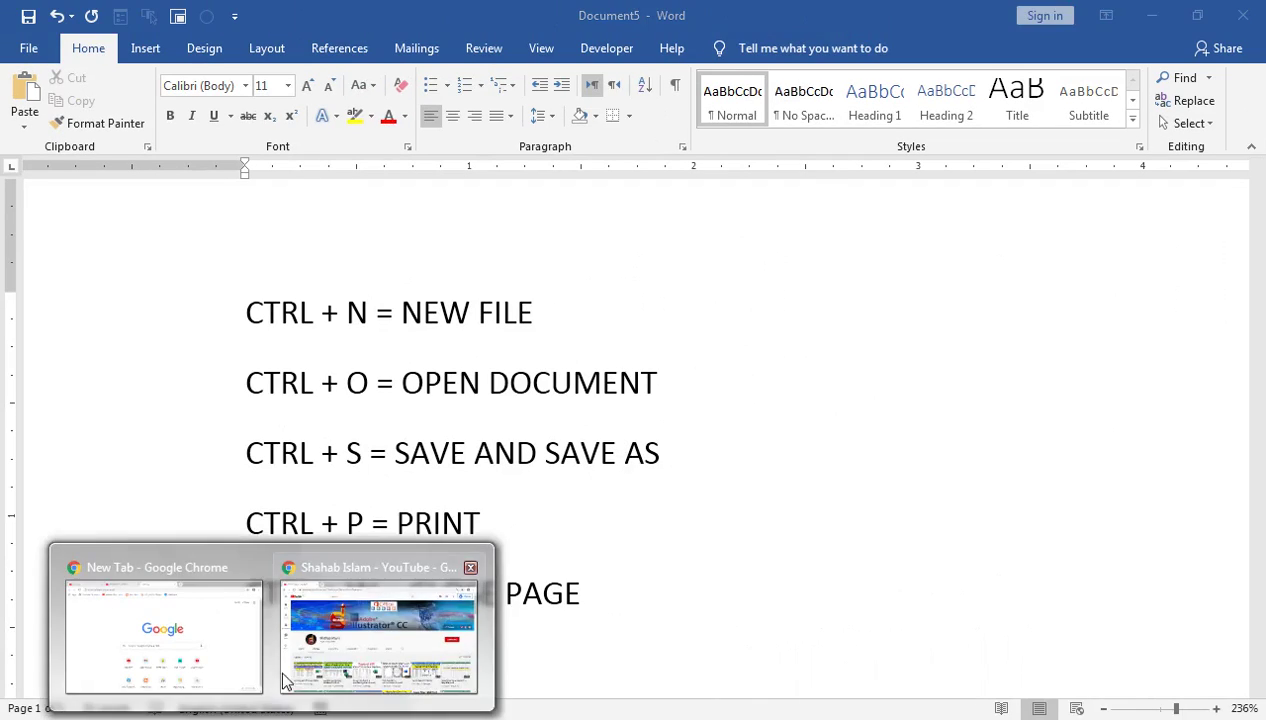
Bring the YouTube channel's Videos page in Chrome to the front.
{"action": "left_click", "coordinate": [330, 585]}
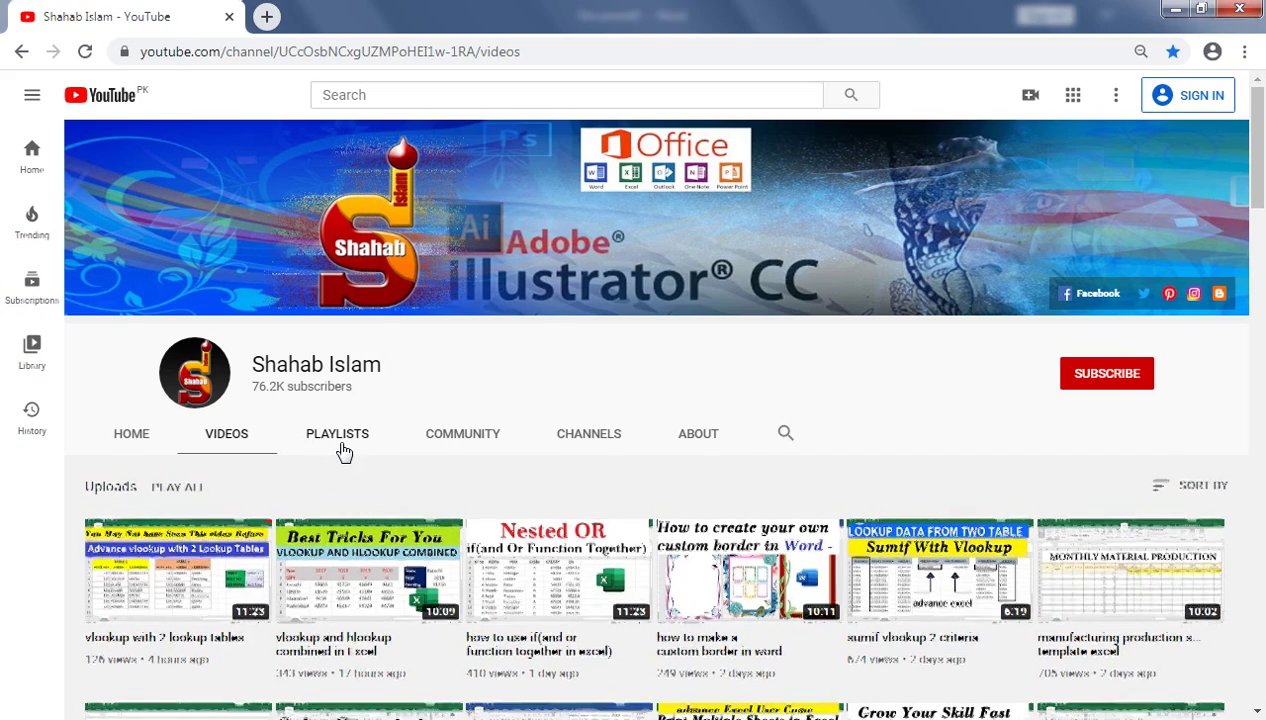
{"action": "scroll", "coordinate": [343, 452], "scroll_direction": "down", "scroll_amount": 2}
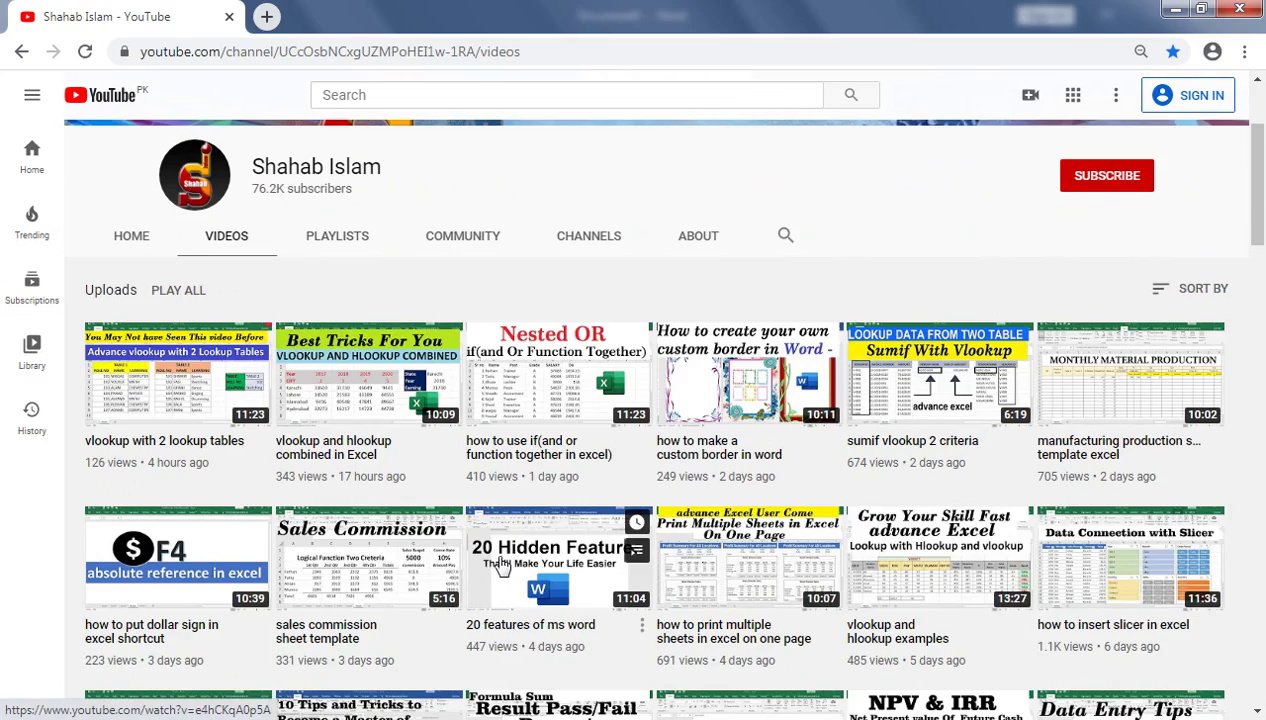
{"action": "mouse_move", "coordinate": [369, 556]}
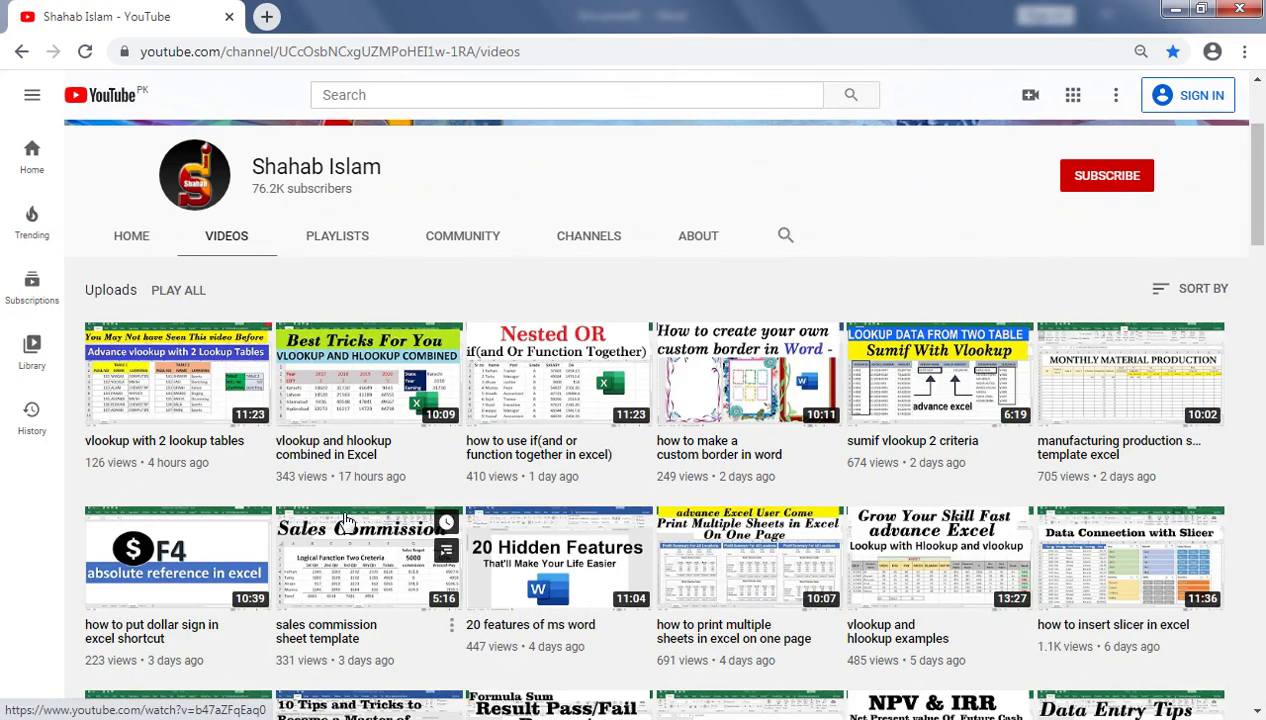
{"action": "scroll", "coordinate": [345, 521], "scroll_direction": "up", "scroll_amount": 2}
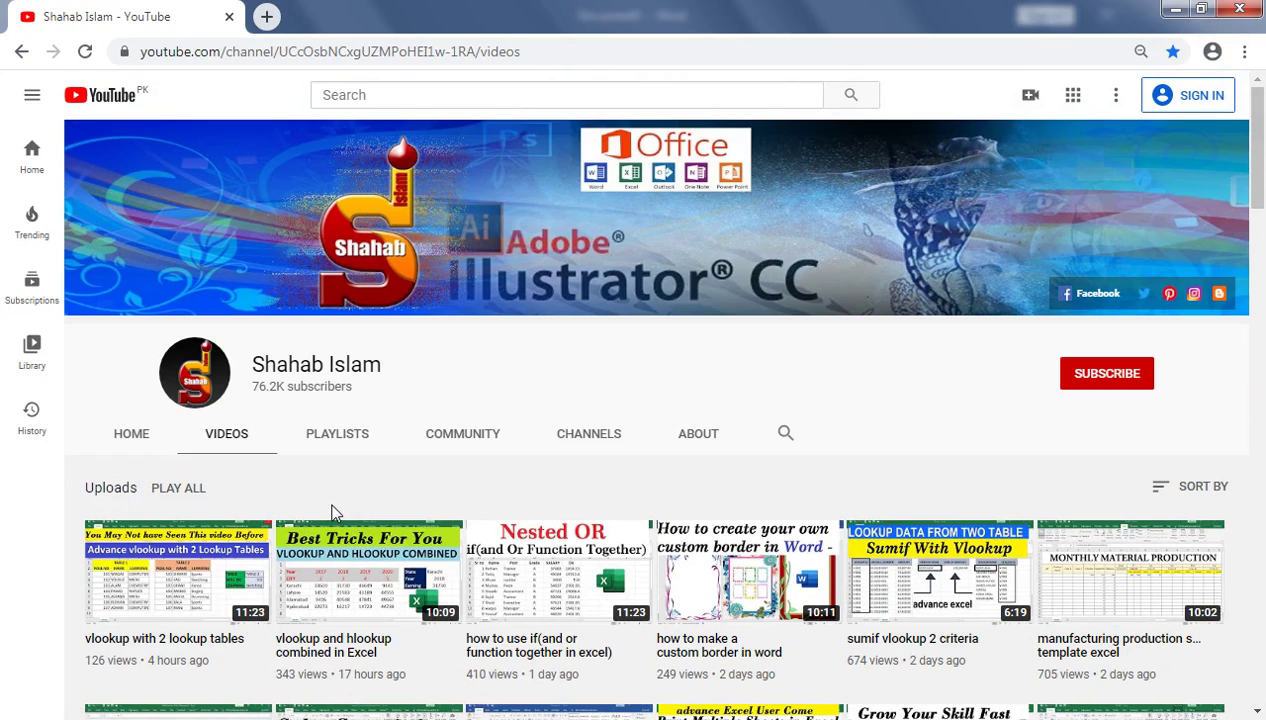